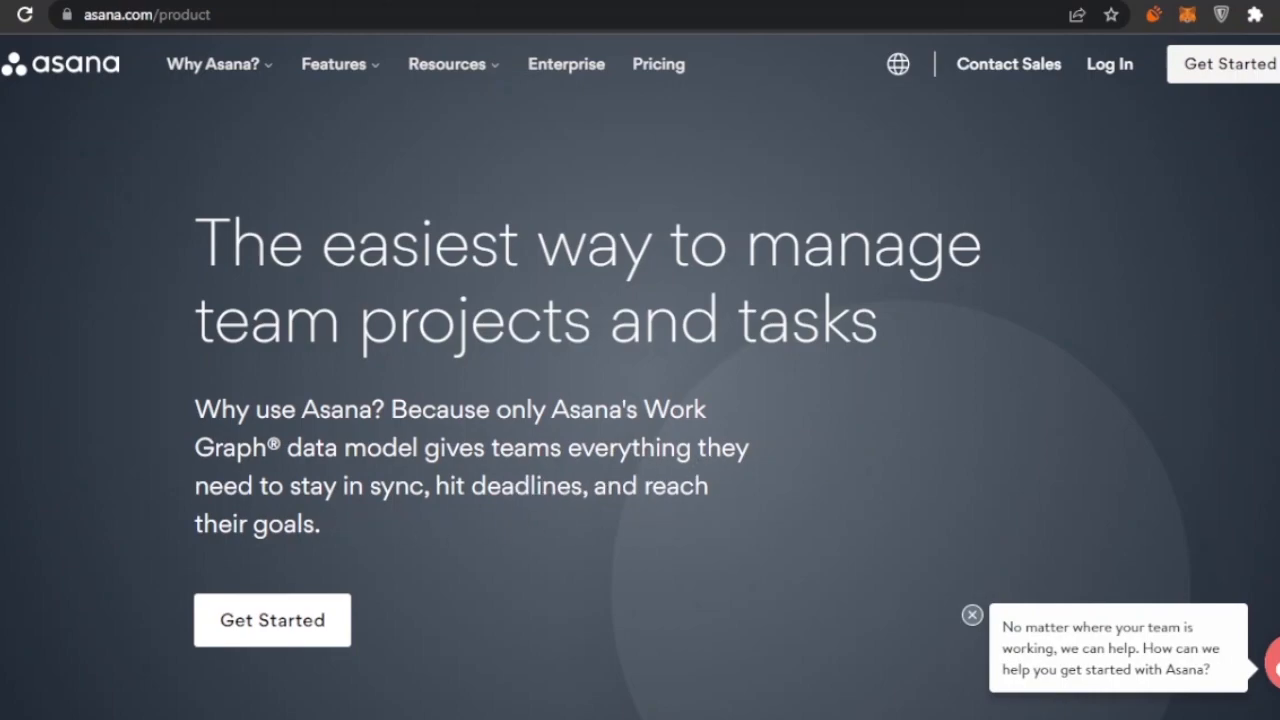
# Look through the Asana product page, examining the sections on projects, boards, timeline, automation, forms, portfolios and workload
pyautogui.scroll(-1, 640, 400)
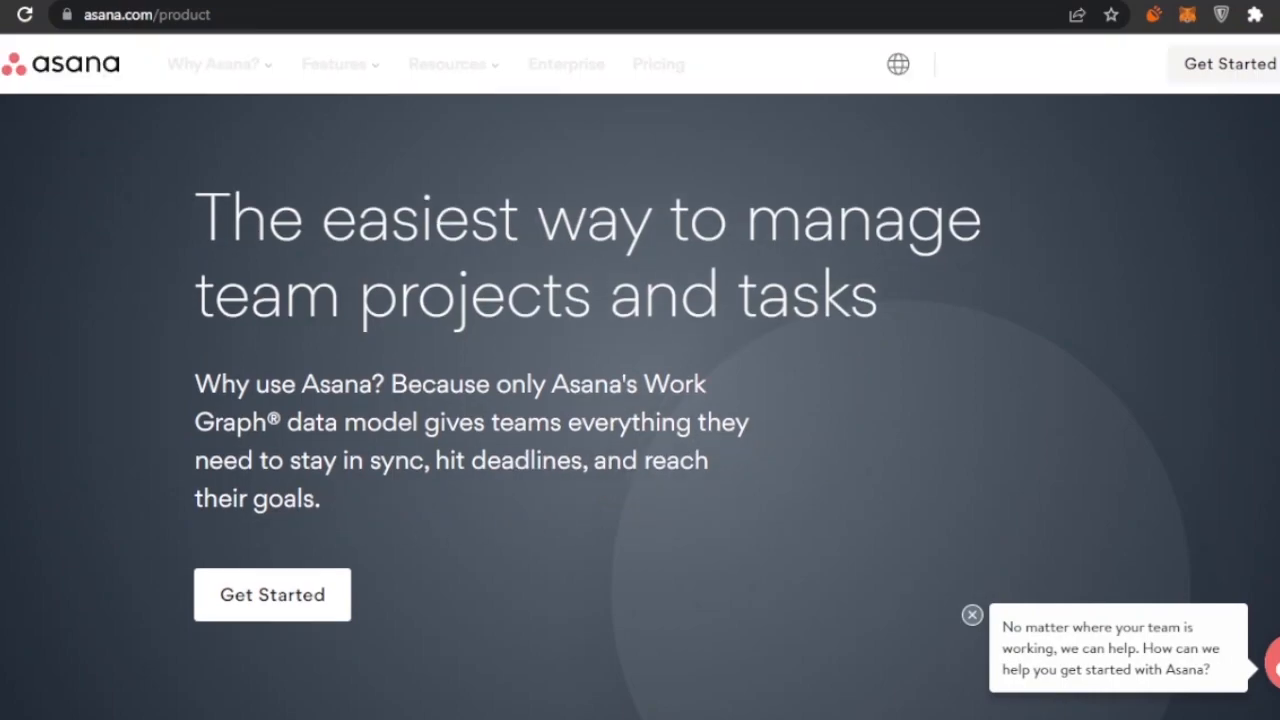
pyautogui.scroll(-5, 640, 400)
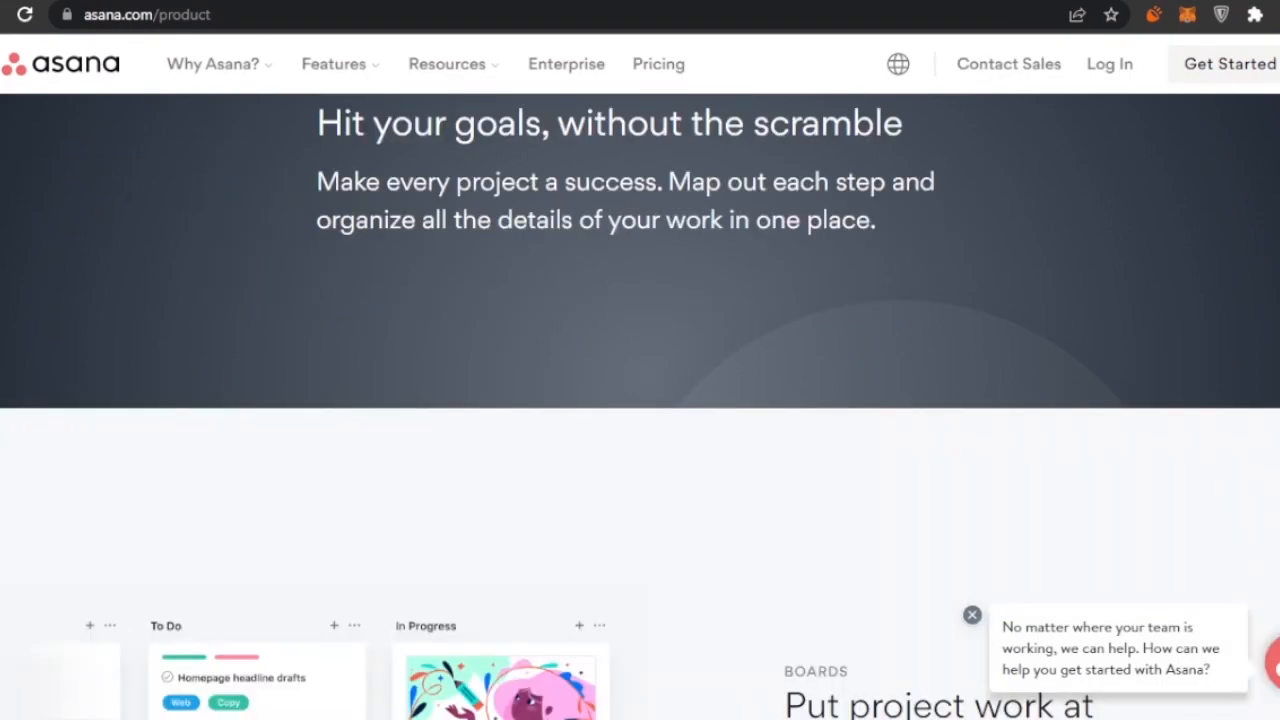
pyautogui.scroll(-5, 640, 400)
pyautogui.scroll(7, 640, 400)
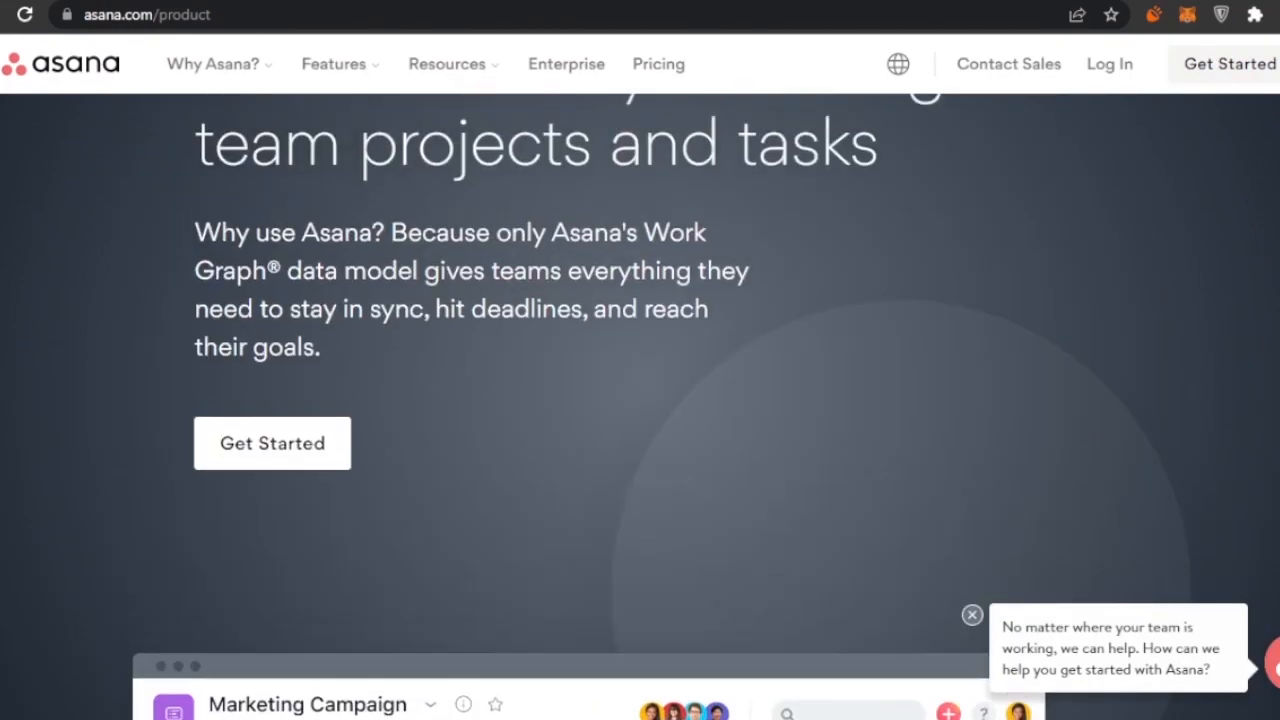
pyautogui.scroll(-5, 640, 400)
pyautogui.scroll(-8, 640, 400)
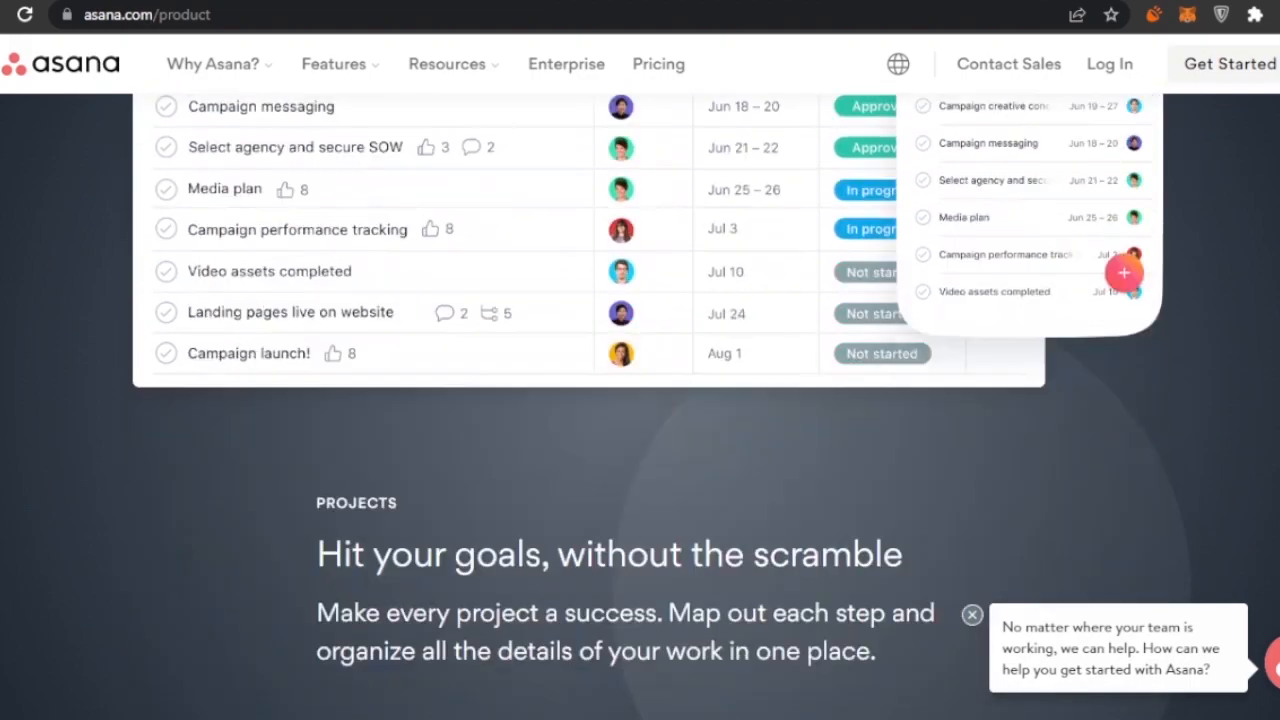
pyautogui.scroll(-8, 640, 400)
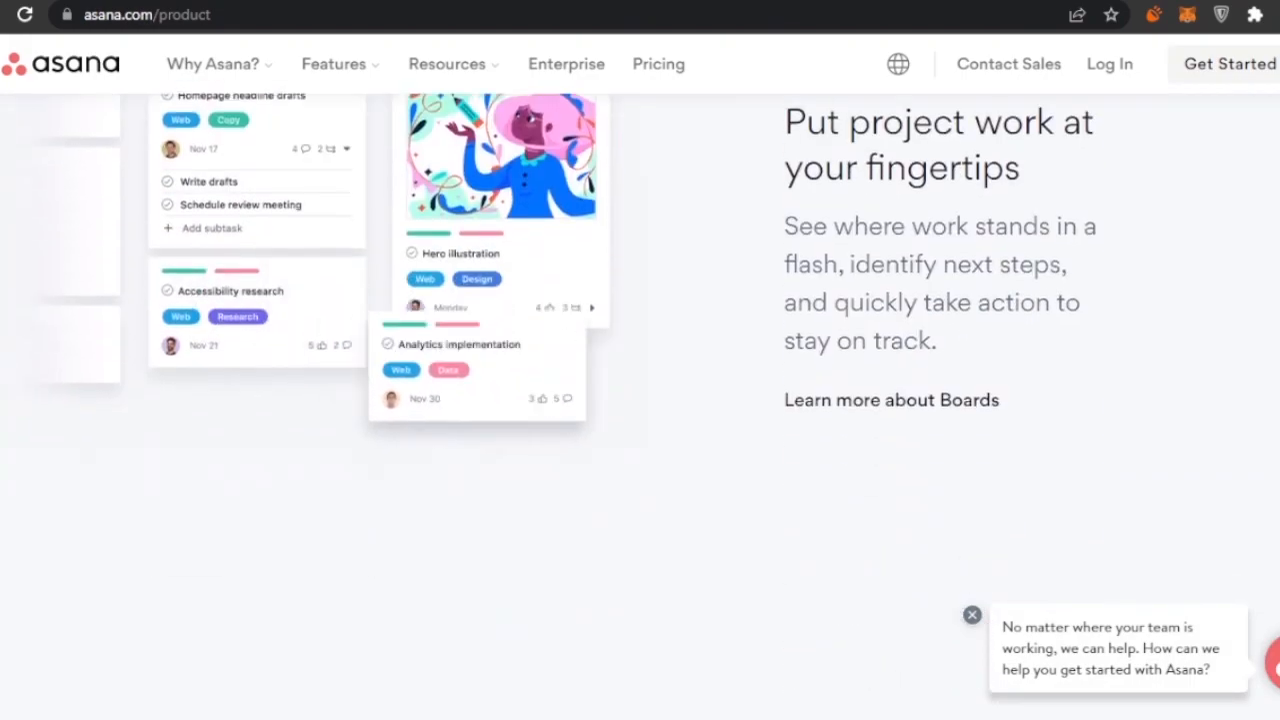
pyautogui.scroll(-8, 640, 400)
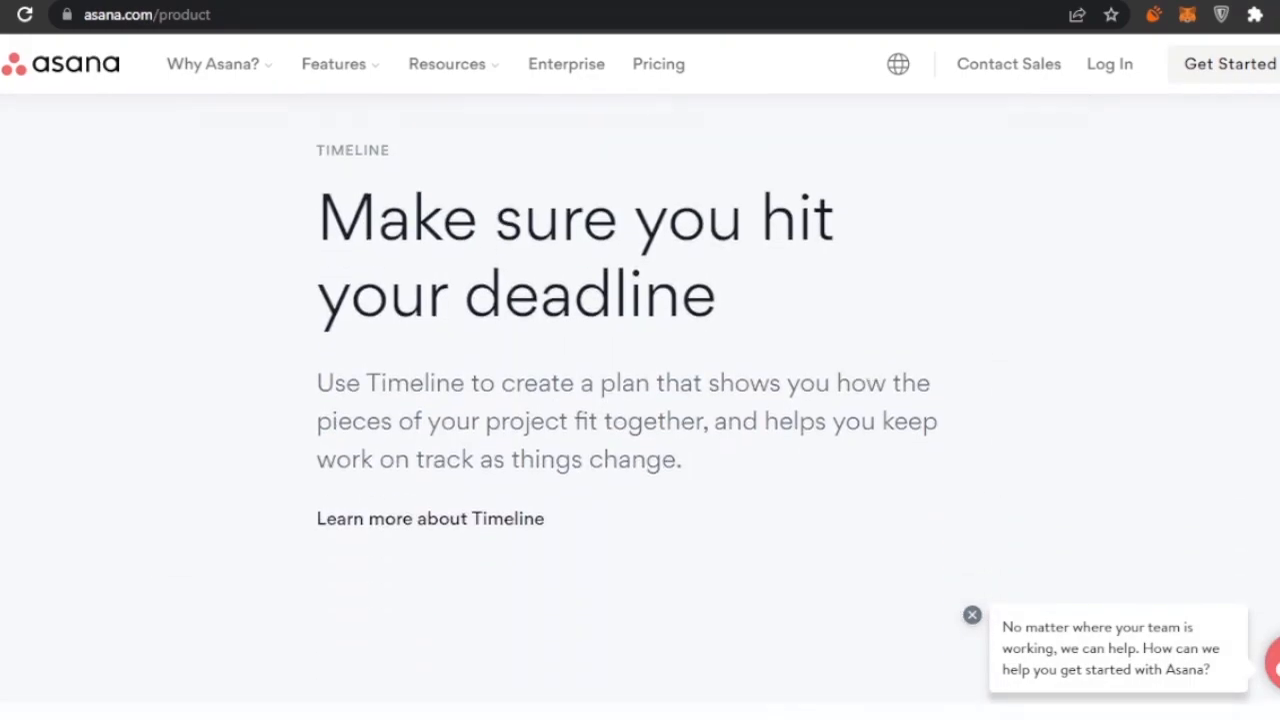
pyautogui.scroll(-4, 640, 400)
pyautogui.scroll(5, 640, 400)
pyautogui.scroll(-5, 640, 400)
pyautogui.scroll(-4, 640, 400)
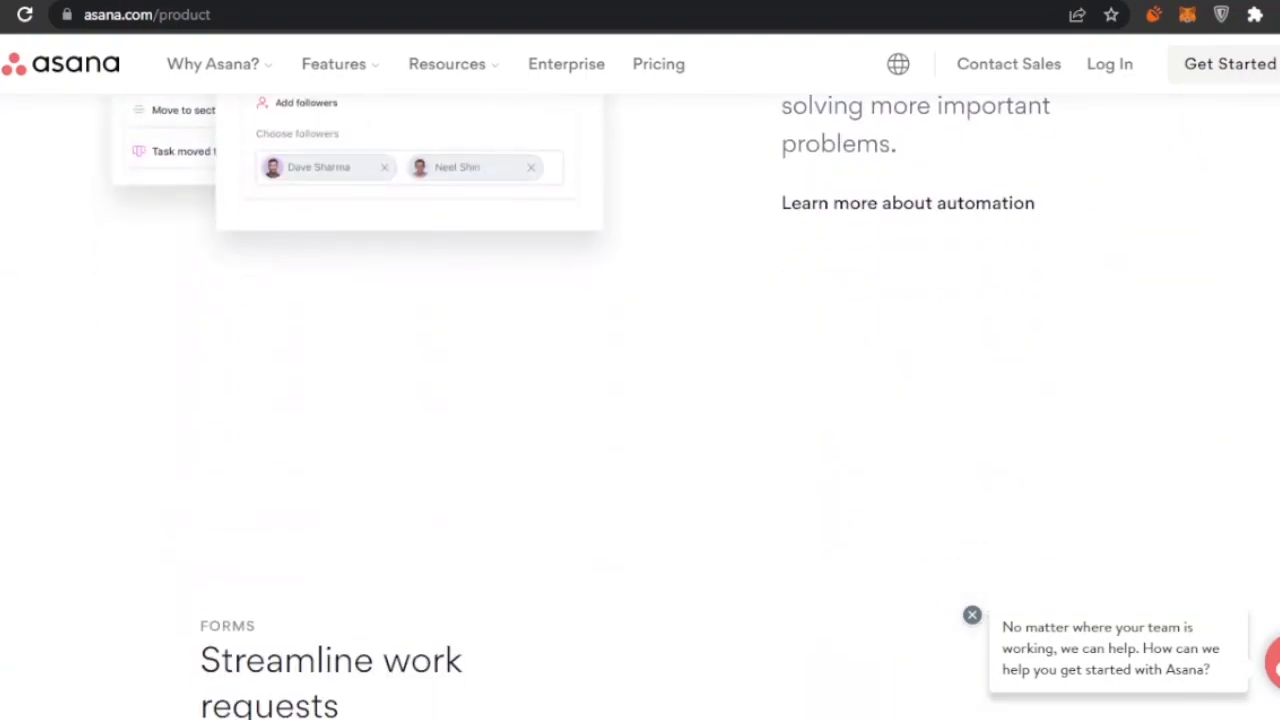
pyautogui.scroll(4, 640, 400)
pyautogui.scroll(-5, 640, 400)
pyautogui.scroll(-2, 640, 400)
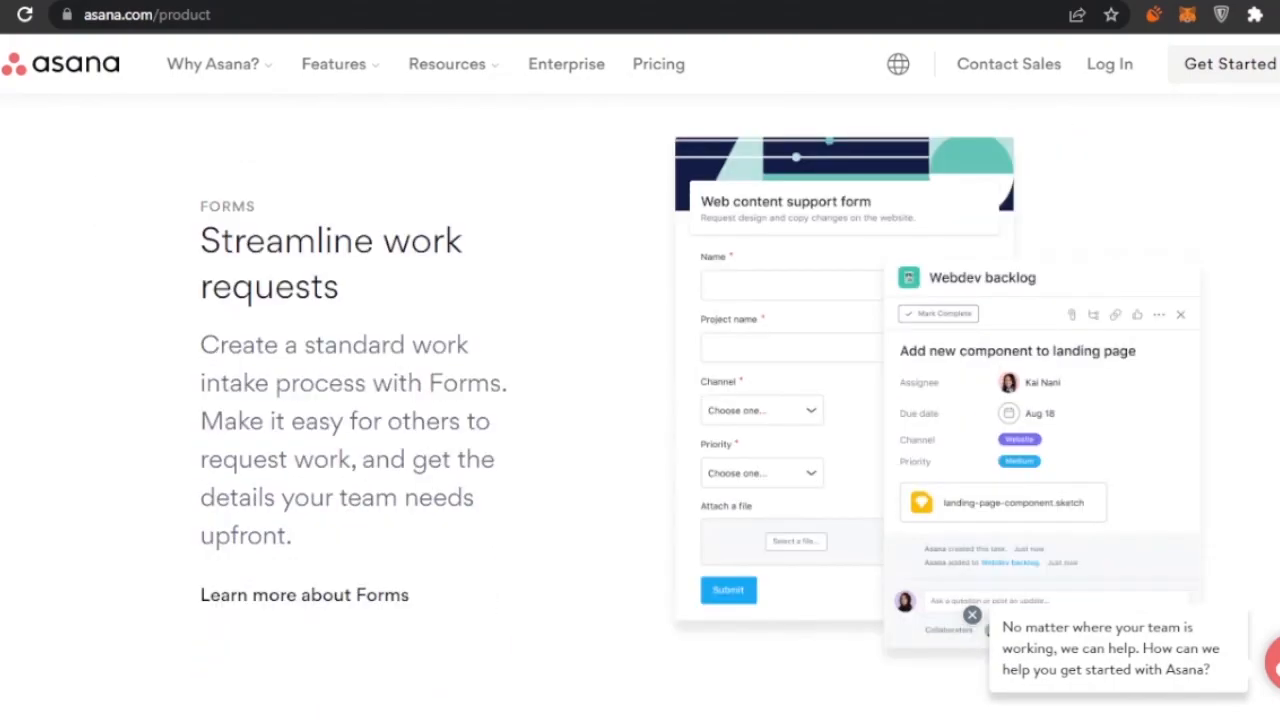
pyautogui.scroll(-15, 640, 400)
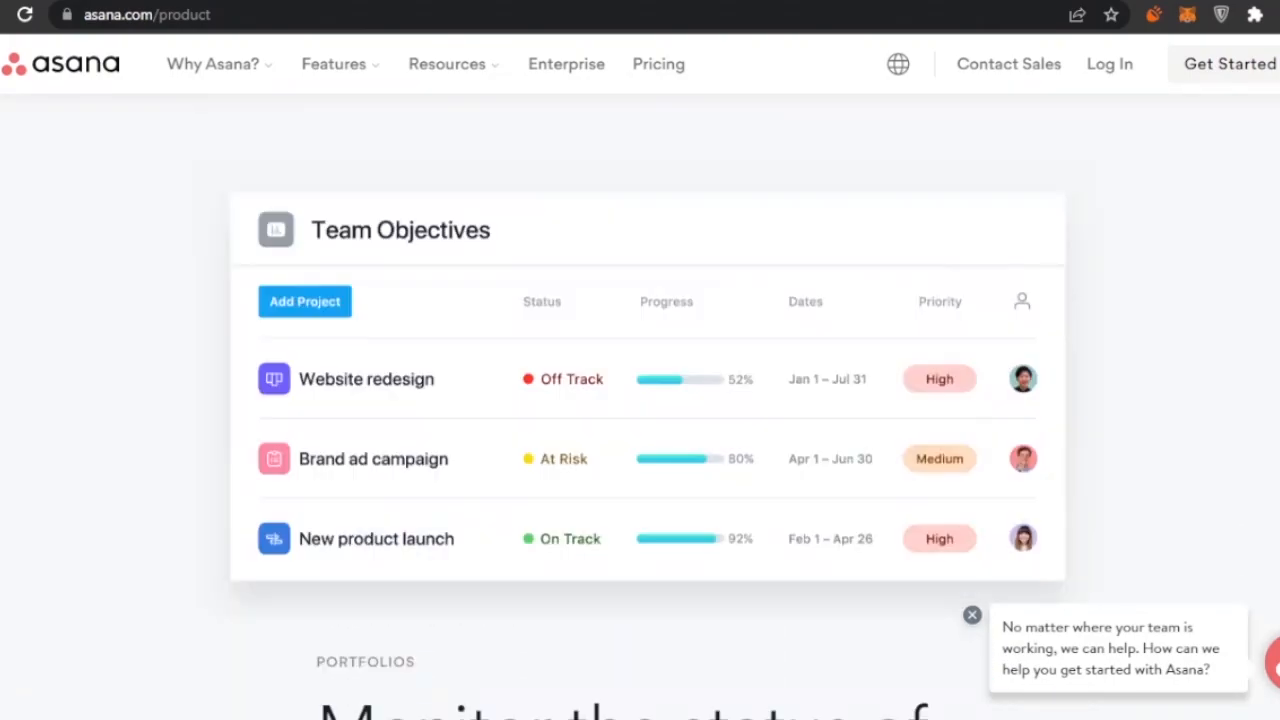
pyautogui.scroll(-12, 640, 400)
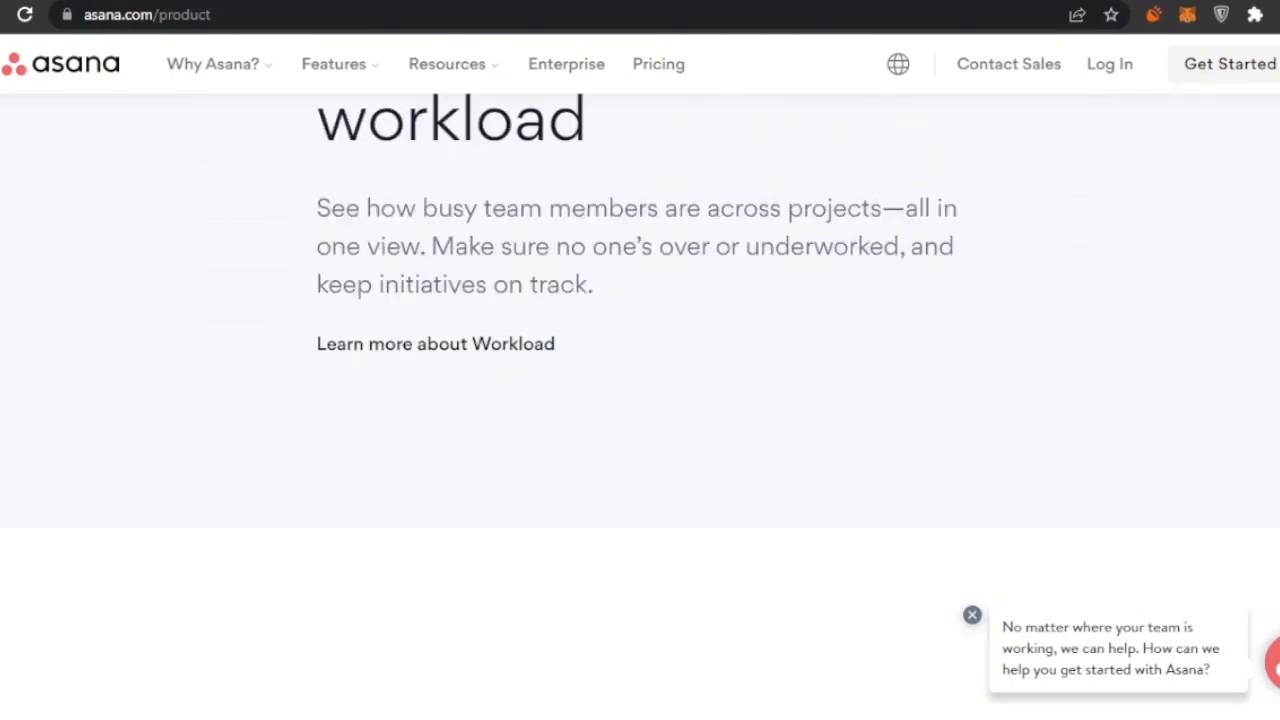
pyautogui.scroll(15, 640, 400)
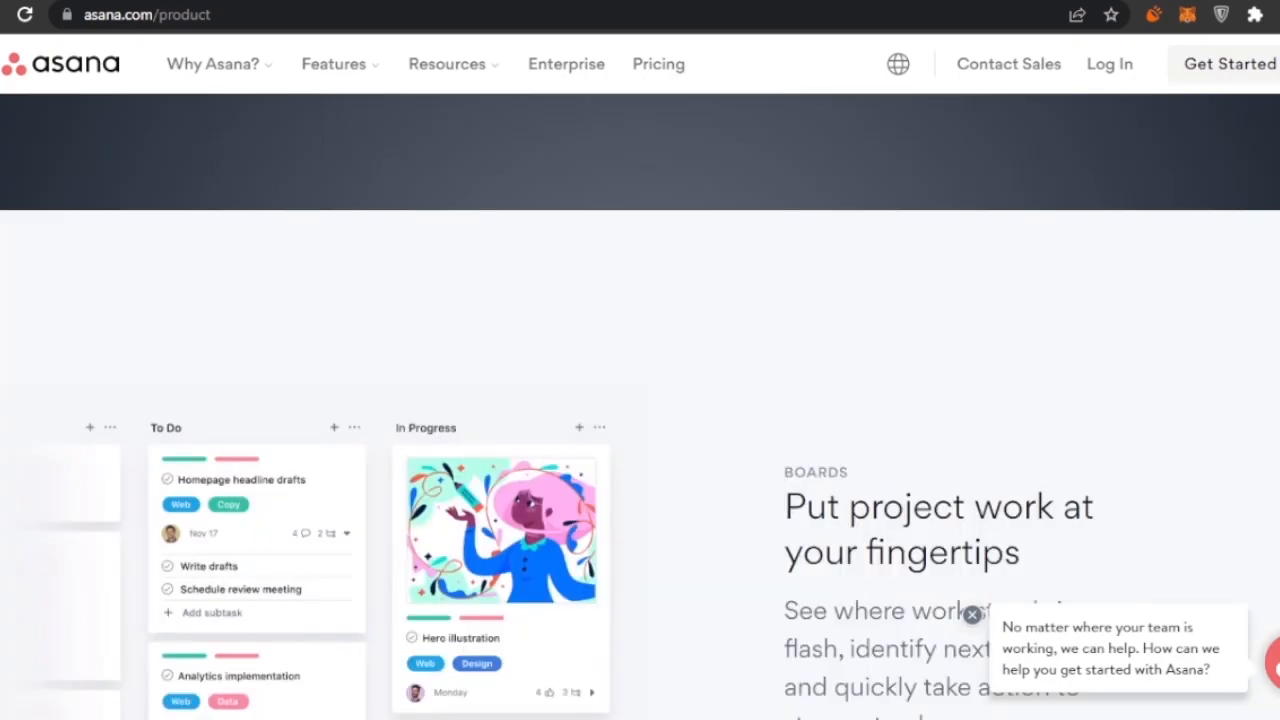
pyautogui.scroll(5, 640, 400)
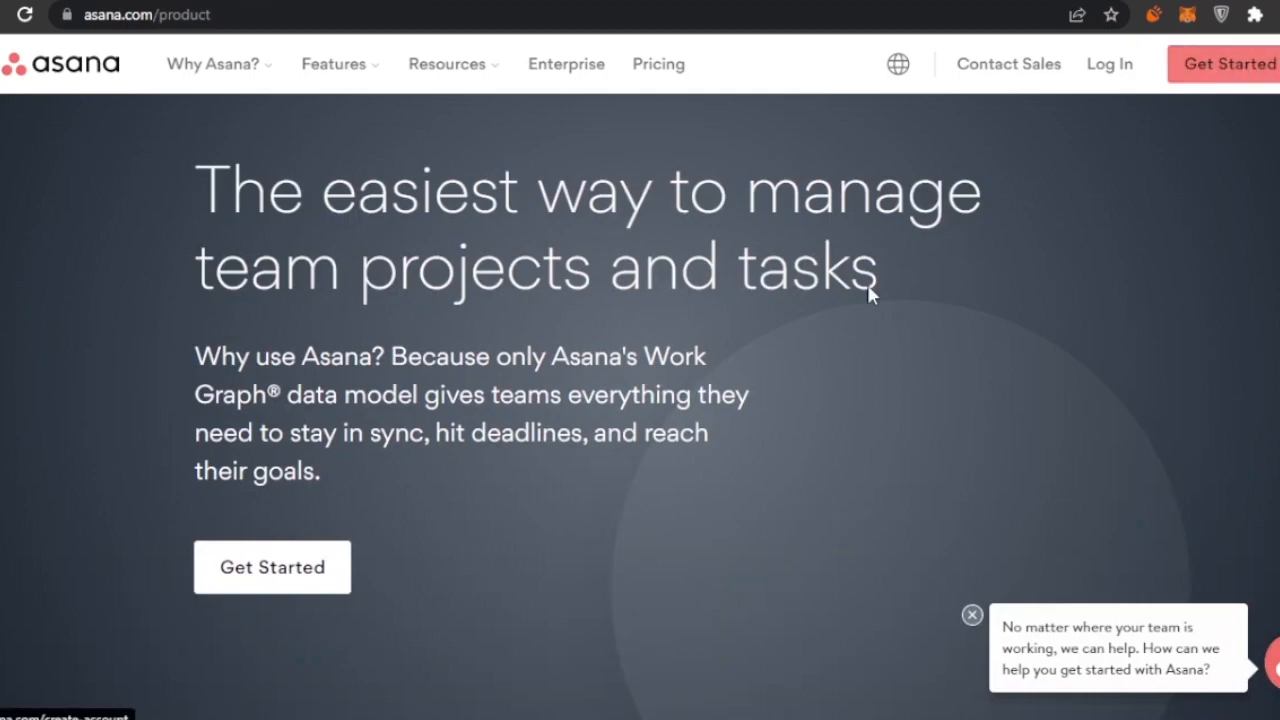
# Open the account sign-up page from the product page and go back
pyautogui.click(282, 580)
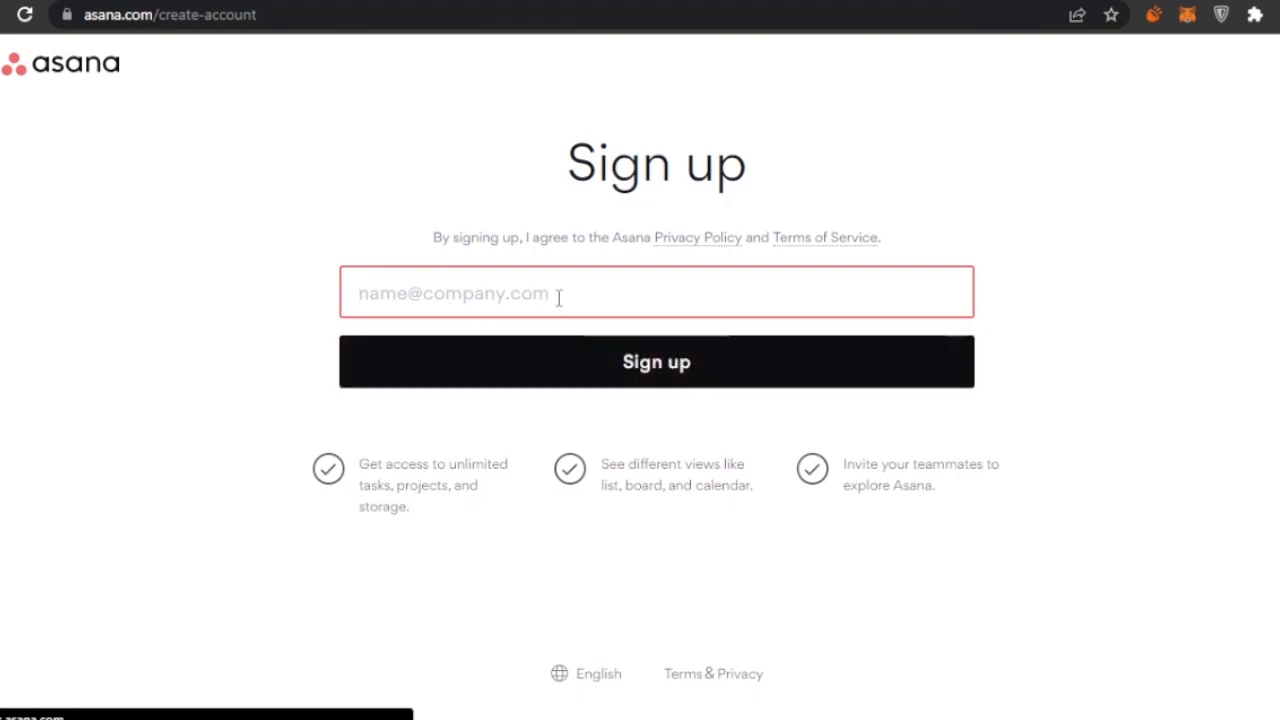
pyautogui.hotkey('alt', 'Left')
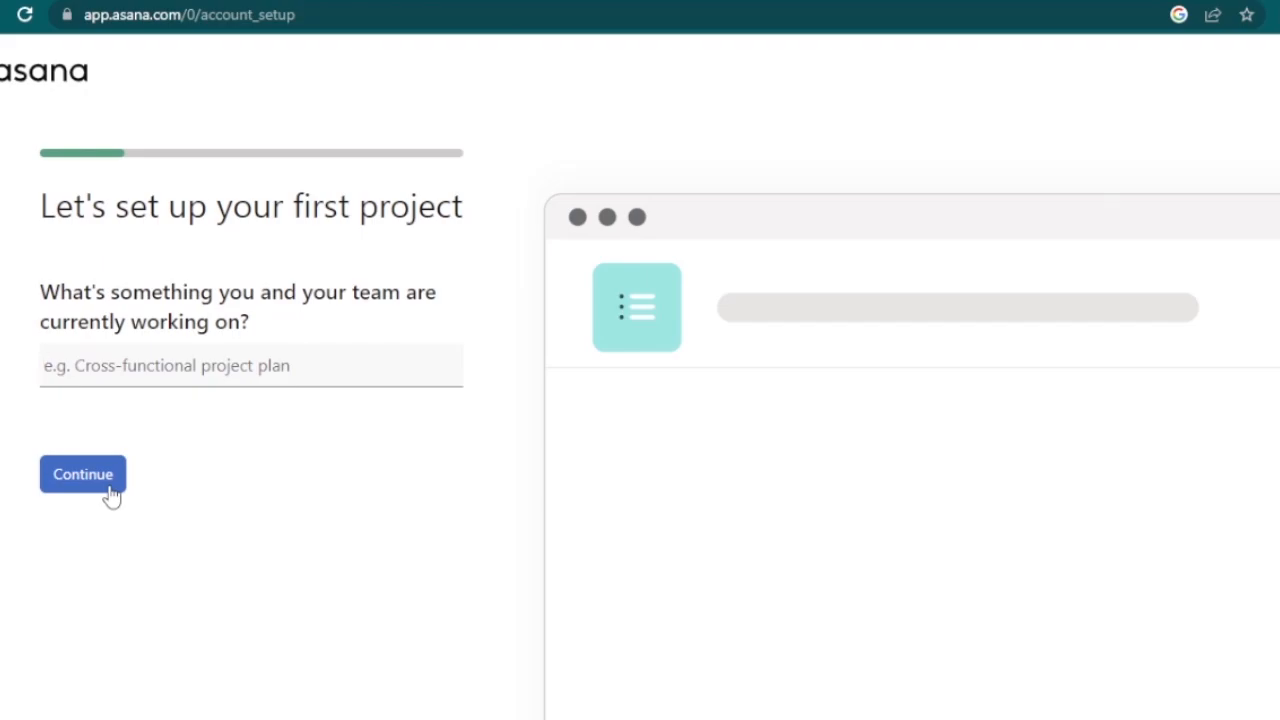
# Name the first project "research" and continue to the task setup
pyautogui.write('rea')
pyautogui.press('BackSpace')
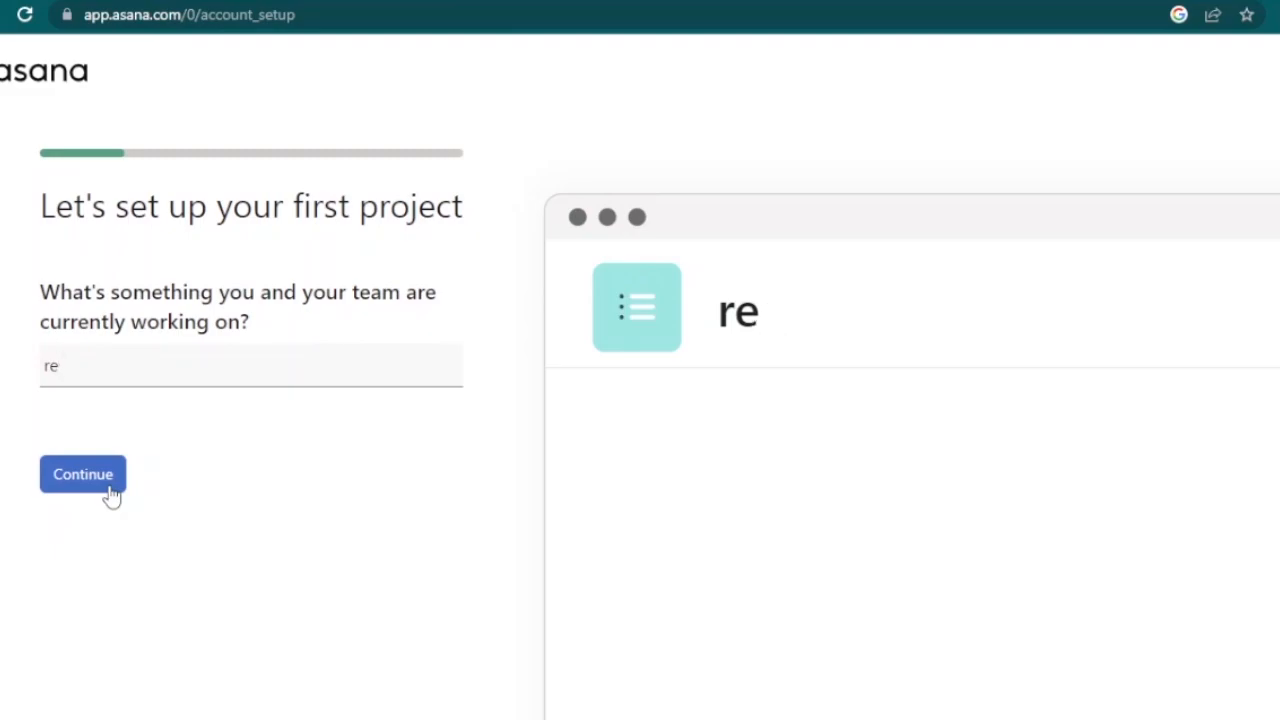
pyautogui.write('search')
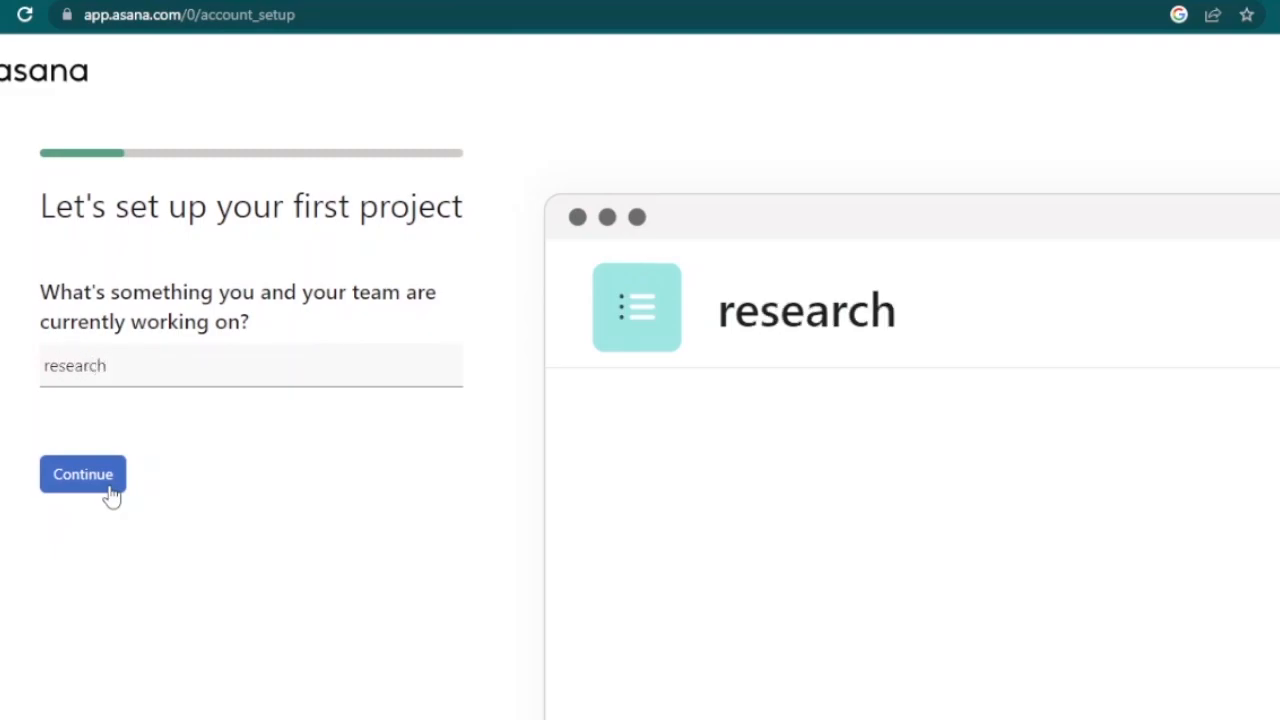
pyautogui.click(111, 495)
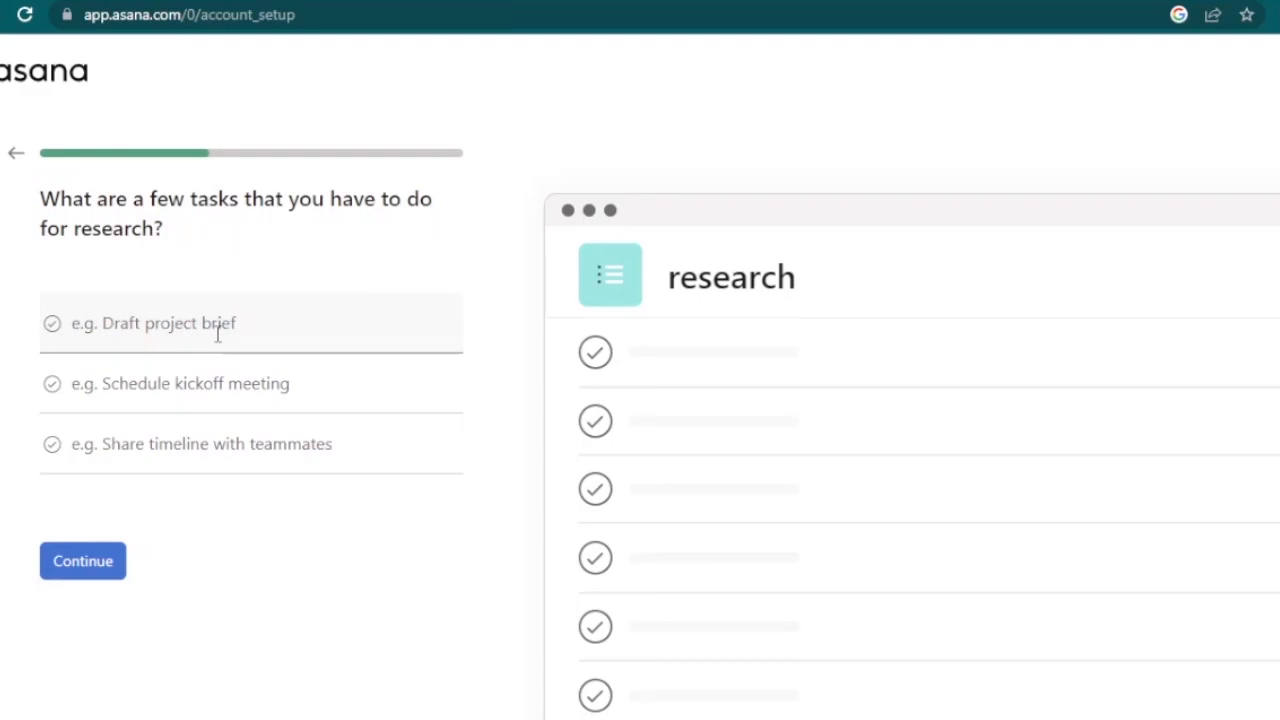
# Add the tasks "draft making", "analysis" and "report" to the research project and continue to its sections
pyautogui.write('draft')
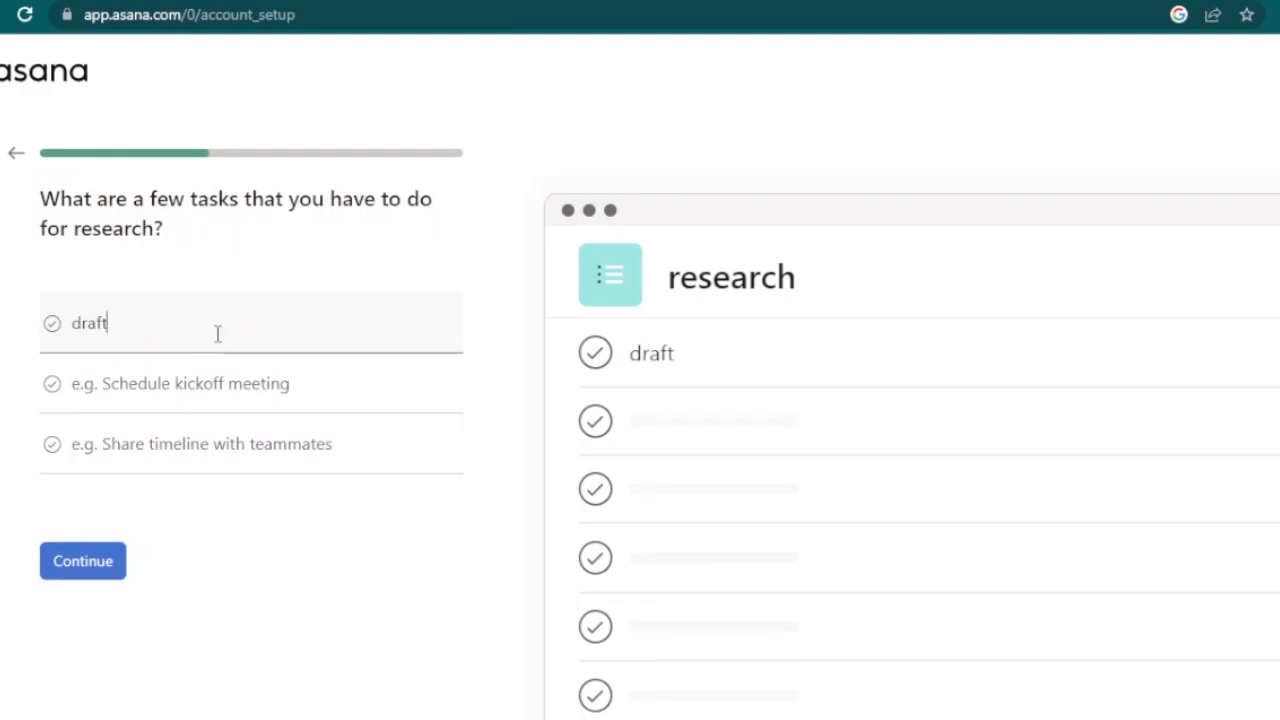
pyautogui.write(' making')
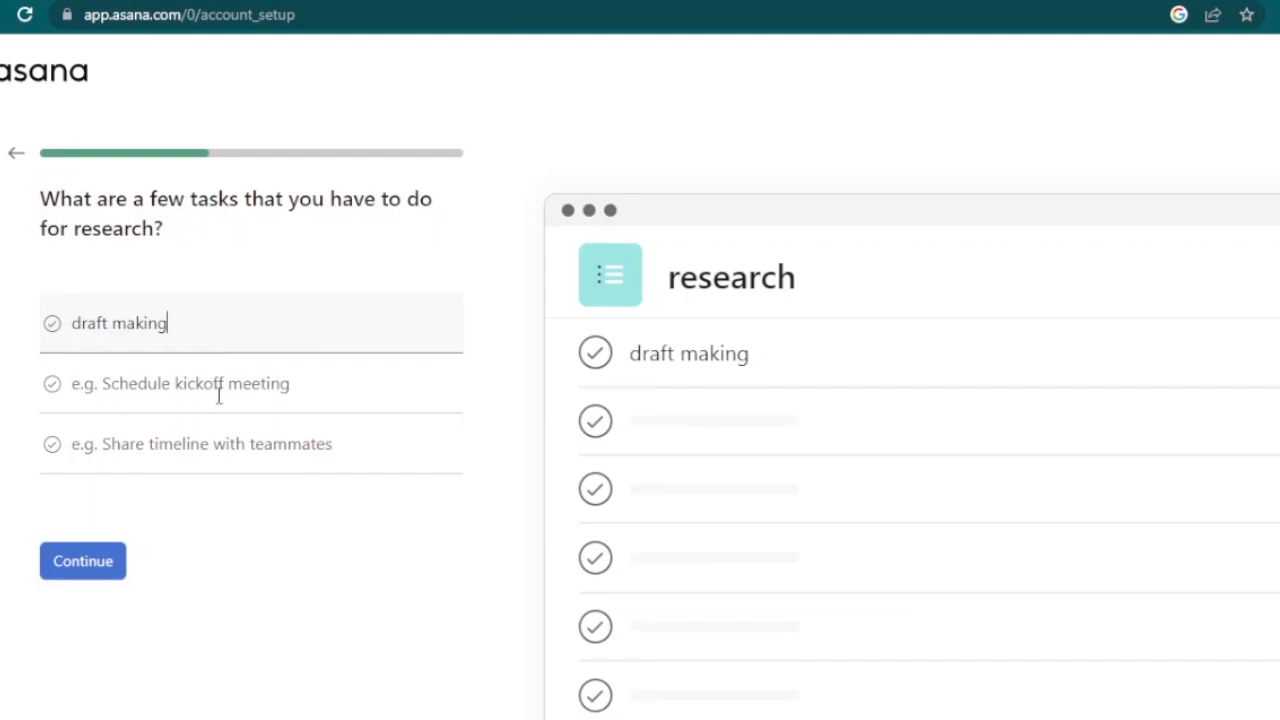
pyautogui.click(69, 388)
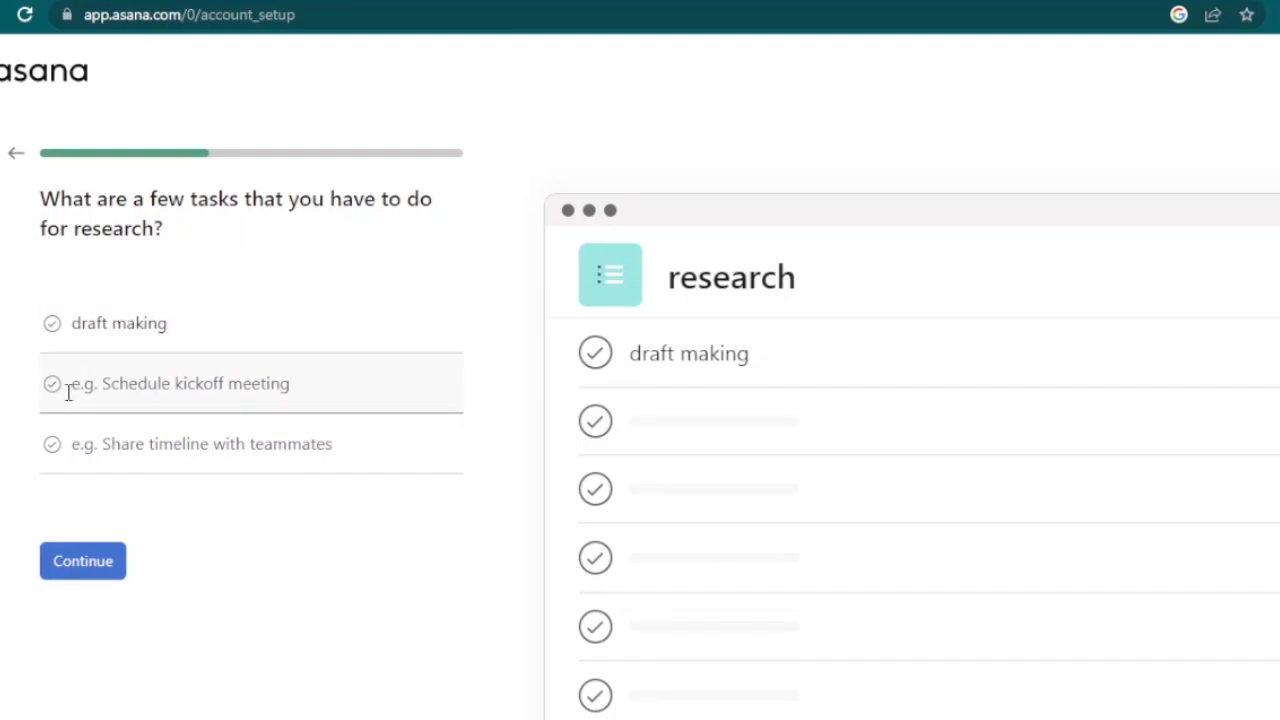
pyautogui.write('analysis')
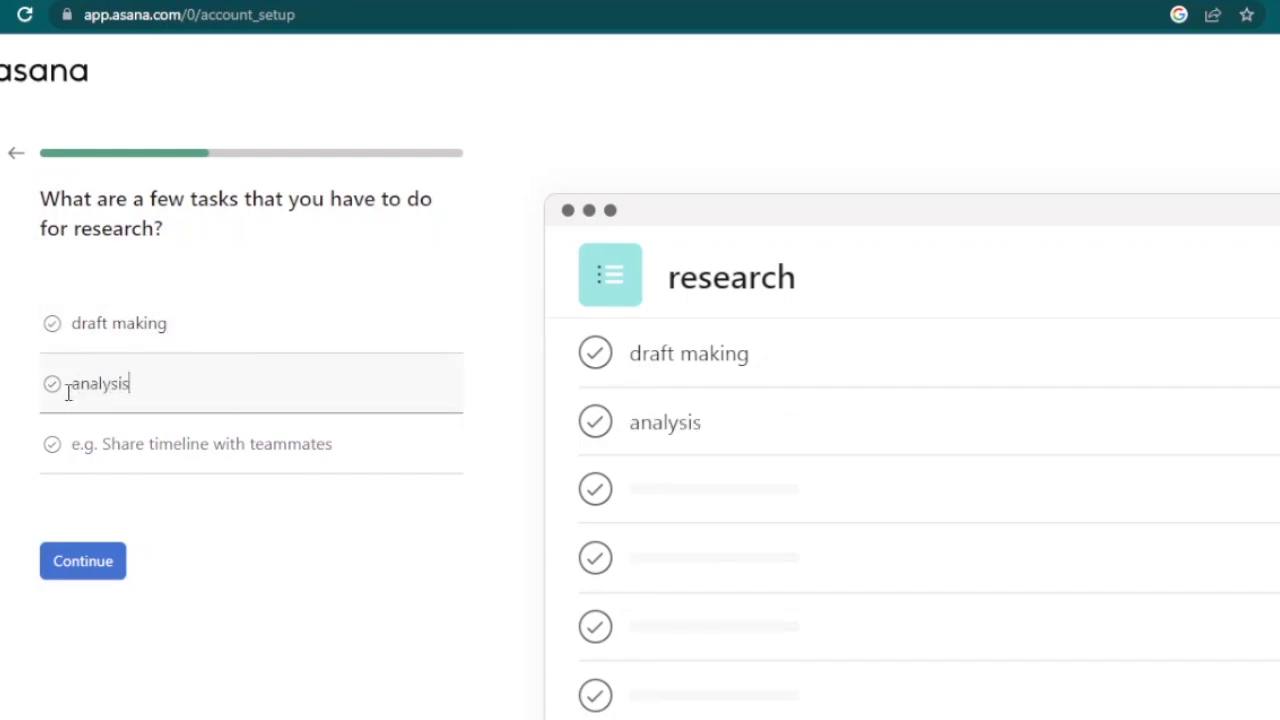
pyautogui.click(115, 435)
pyautogui.write('report')
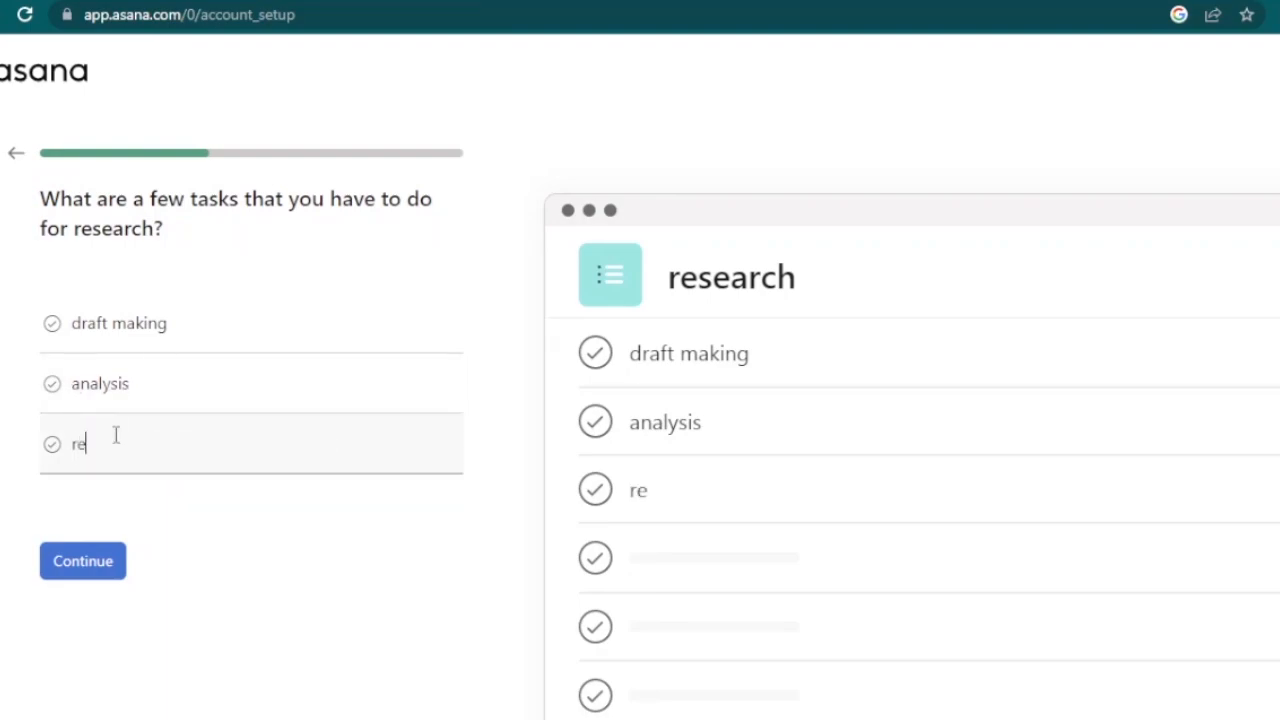
pyautogui.click(102, 562)
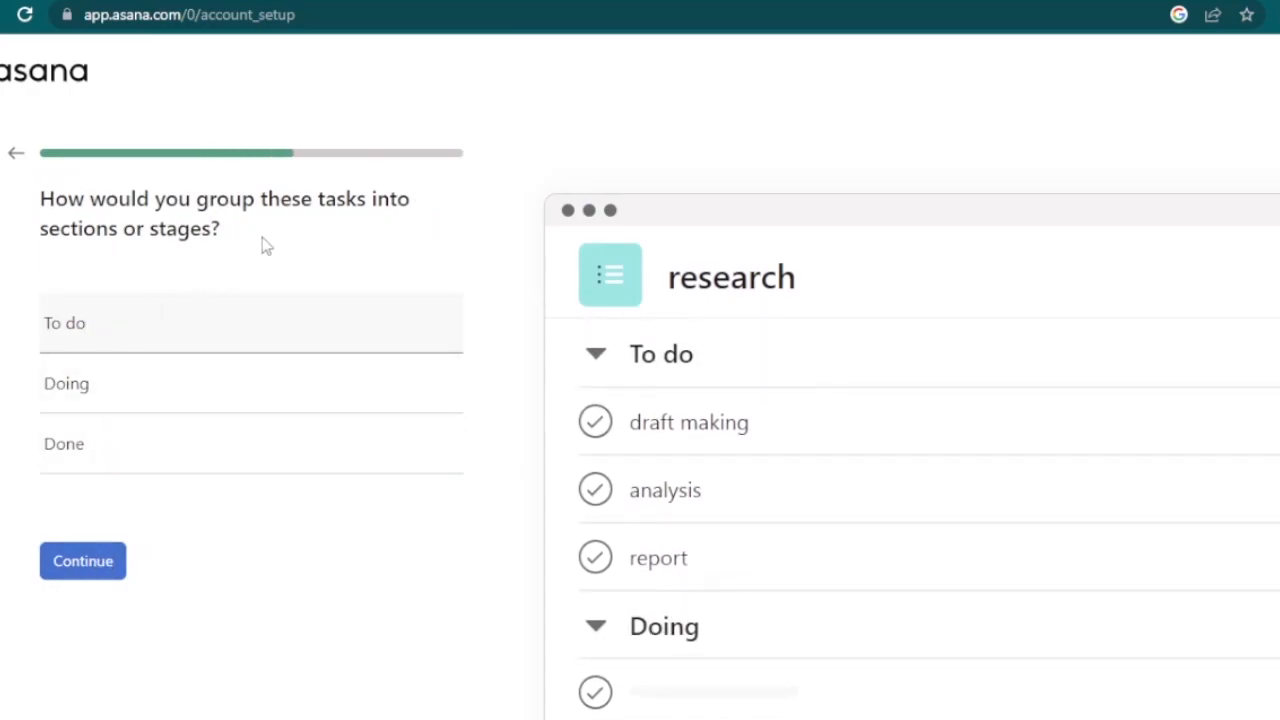
# Rename the first two sections "To do report" and "Doing draft making", keep "Done", and continue to the layout choice
pyautogui.click(144, 383)
pyautogui.click(146, 440)
pyautogui.click(138, 317)
pyautogui.write('report')
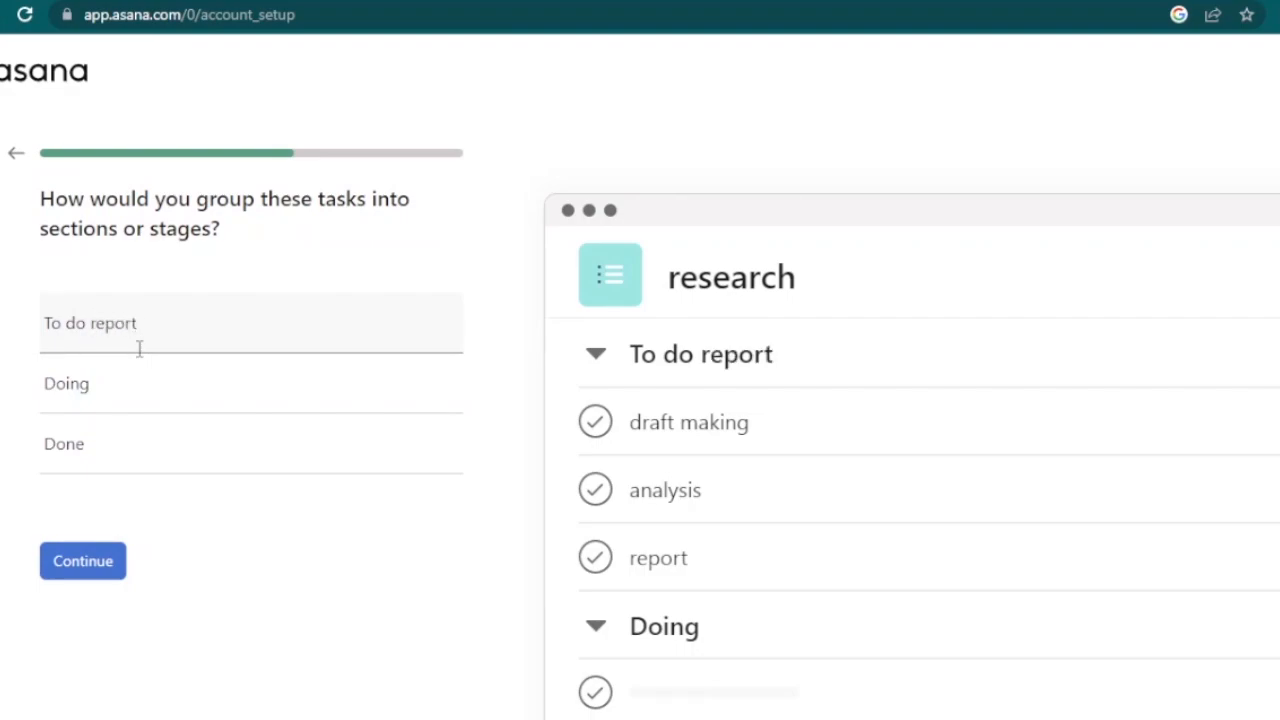
pyautogui.click(155, 407)
pyautogui.write('draft making')
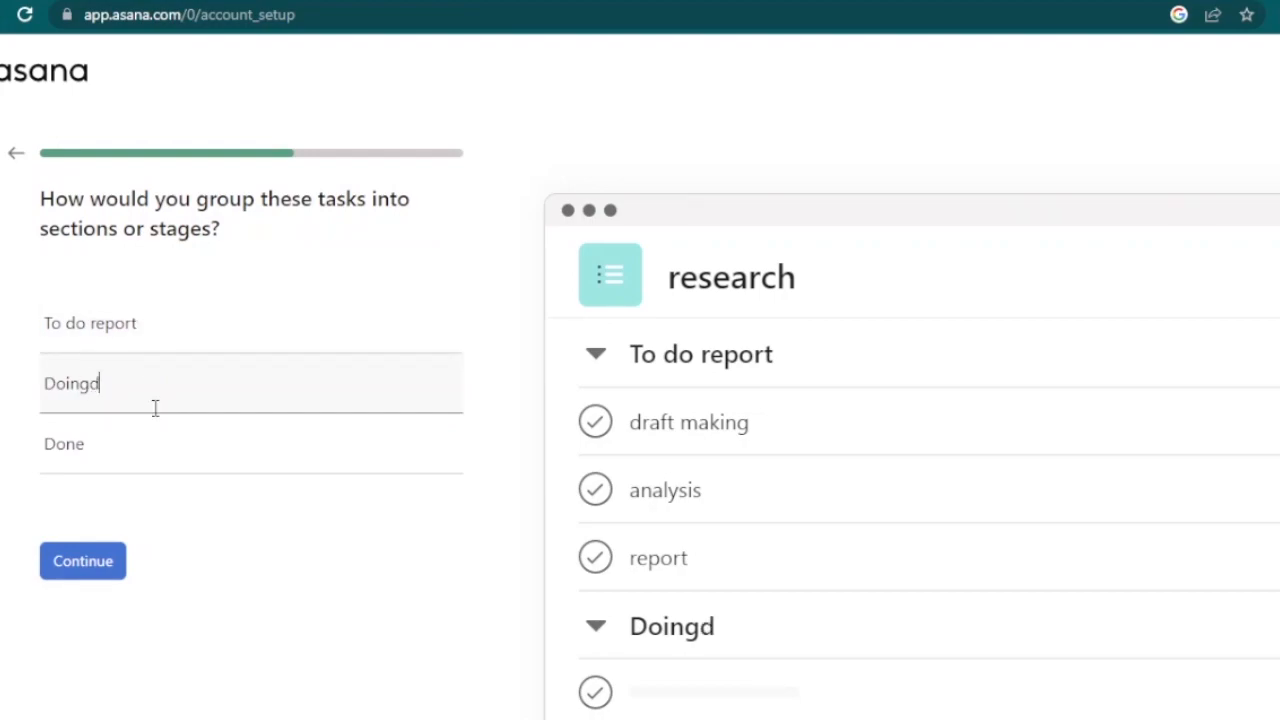
pyautogui.click(171, 448)
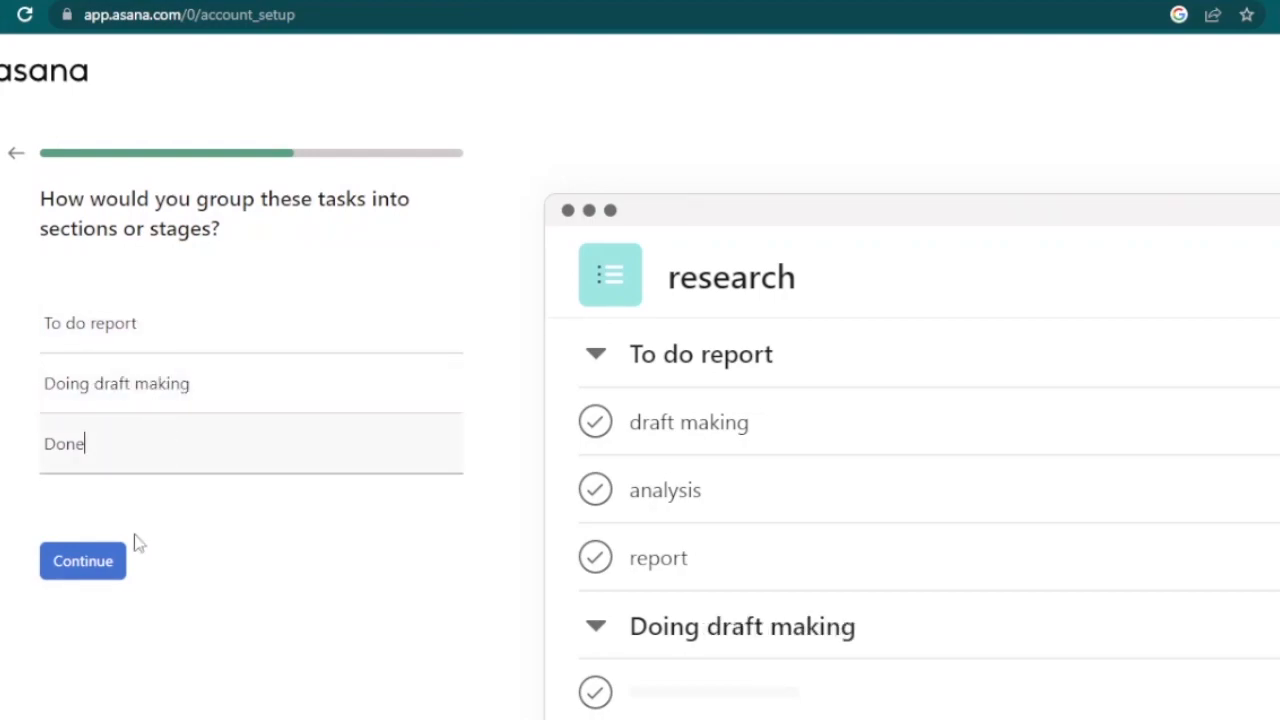
pyautogui.click(103, 576)
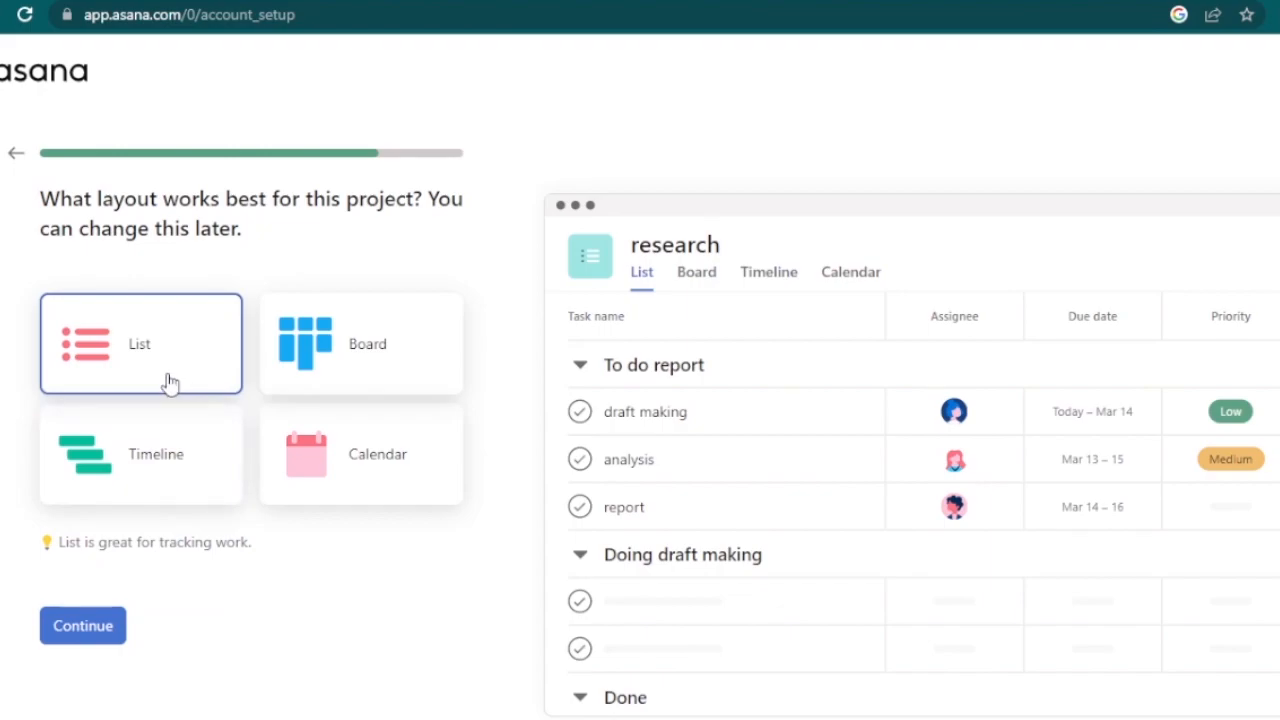
# Preview the Board, Timeline and Calendar layouts for the research project
pyautogui.click(358, 366)
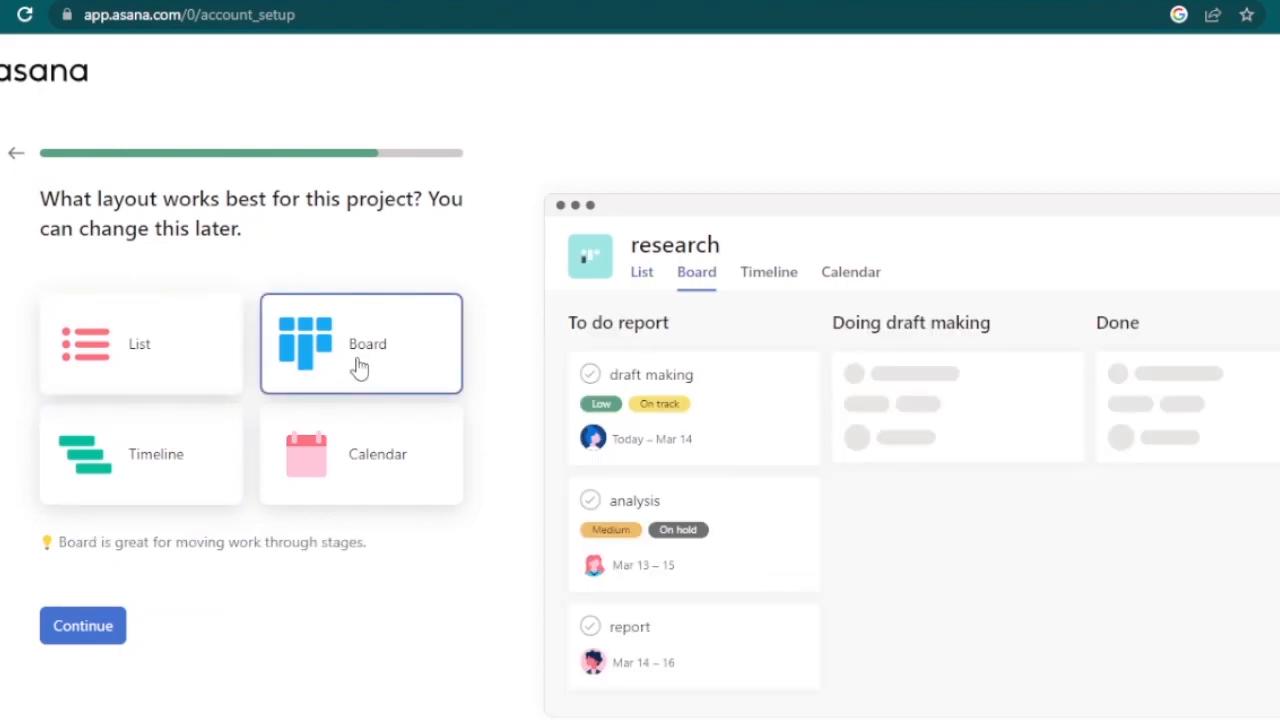
pyautogui.click(177, 488)
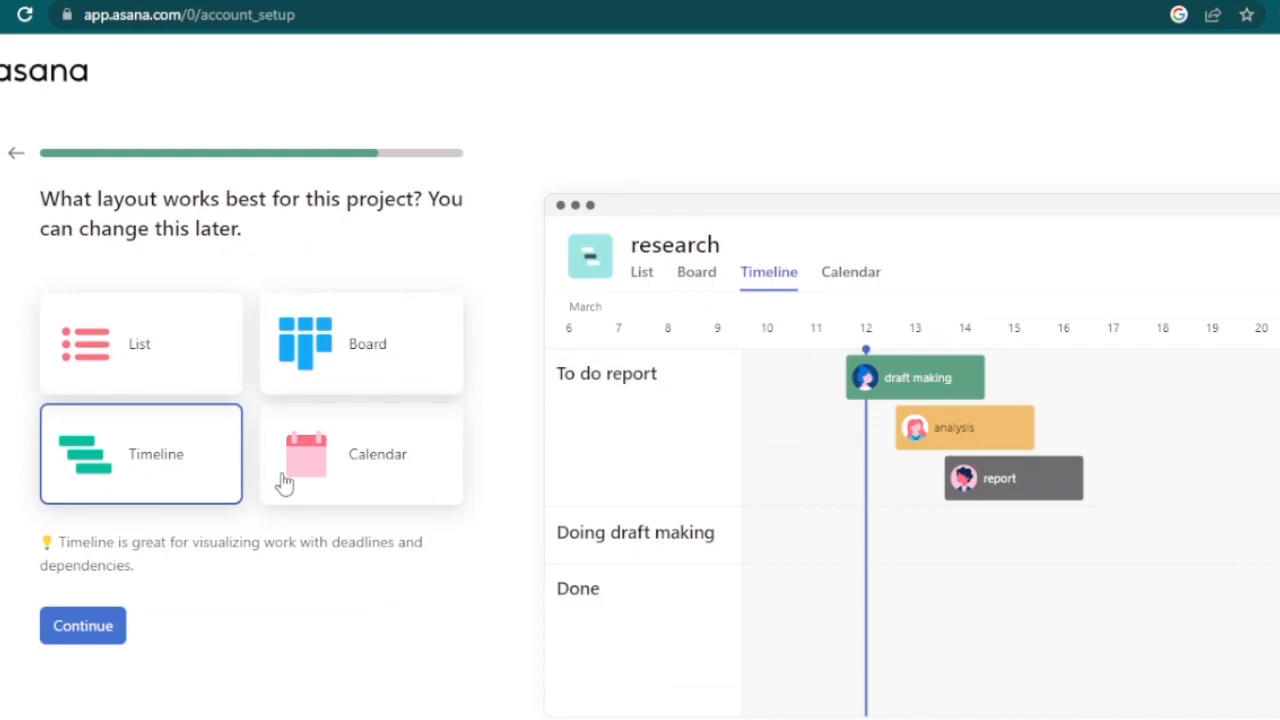
pyautogui.click(349, 481)
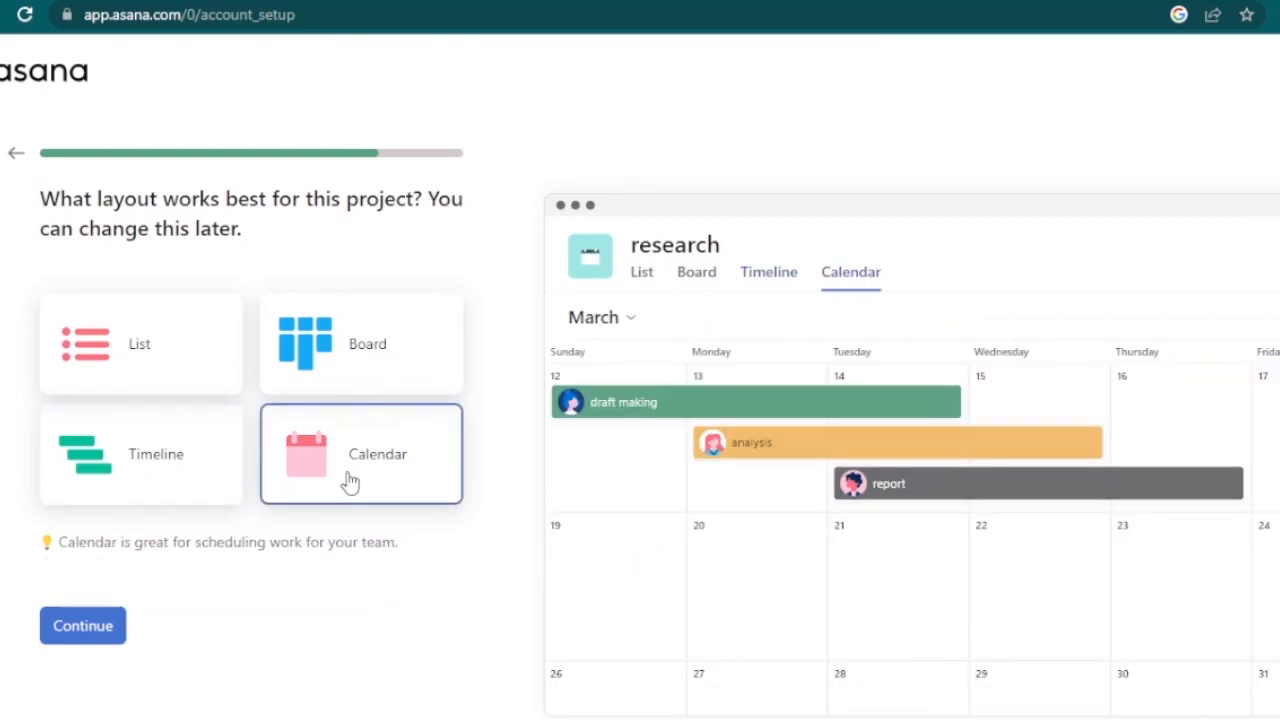
# Choose the Board layout for the project and finish the setup without inviting any teammates
pyautogui.click(316, 390)
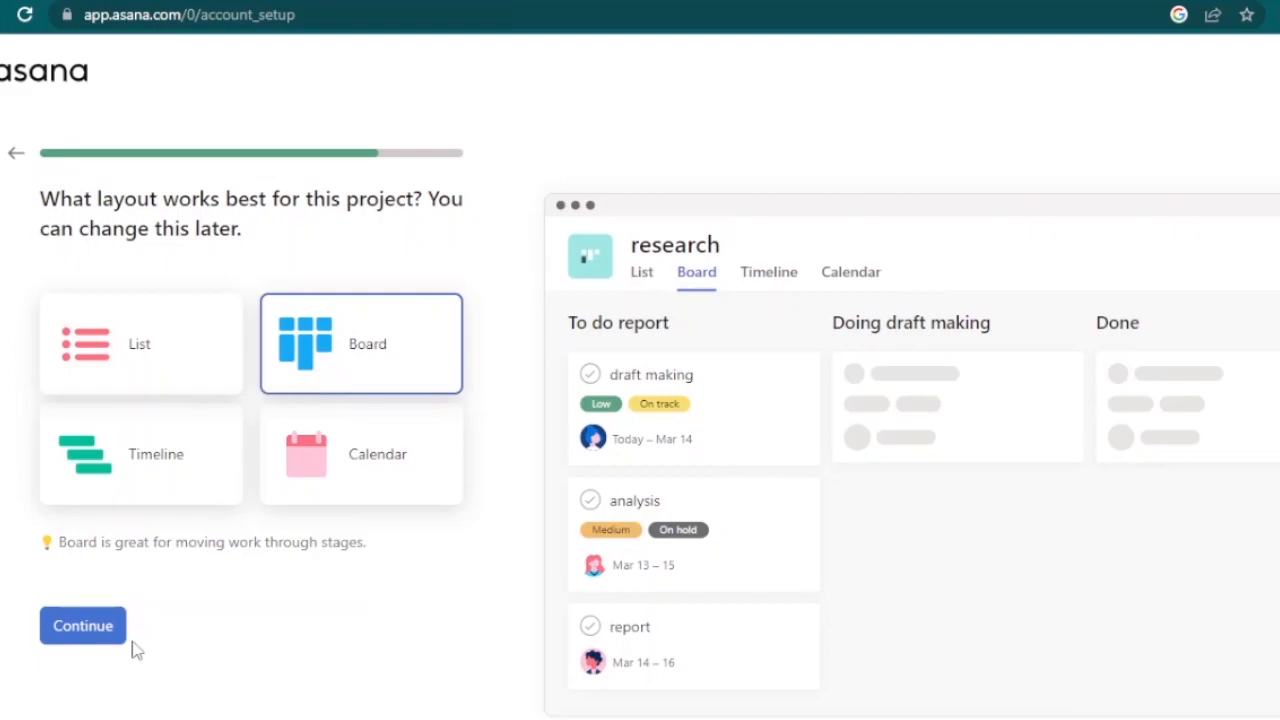
pyautogui.click(87, 640)
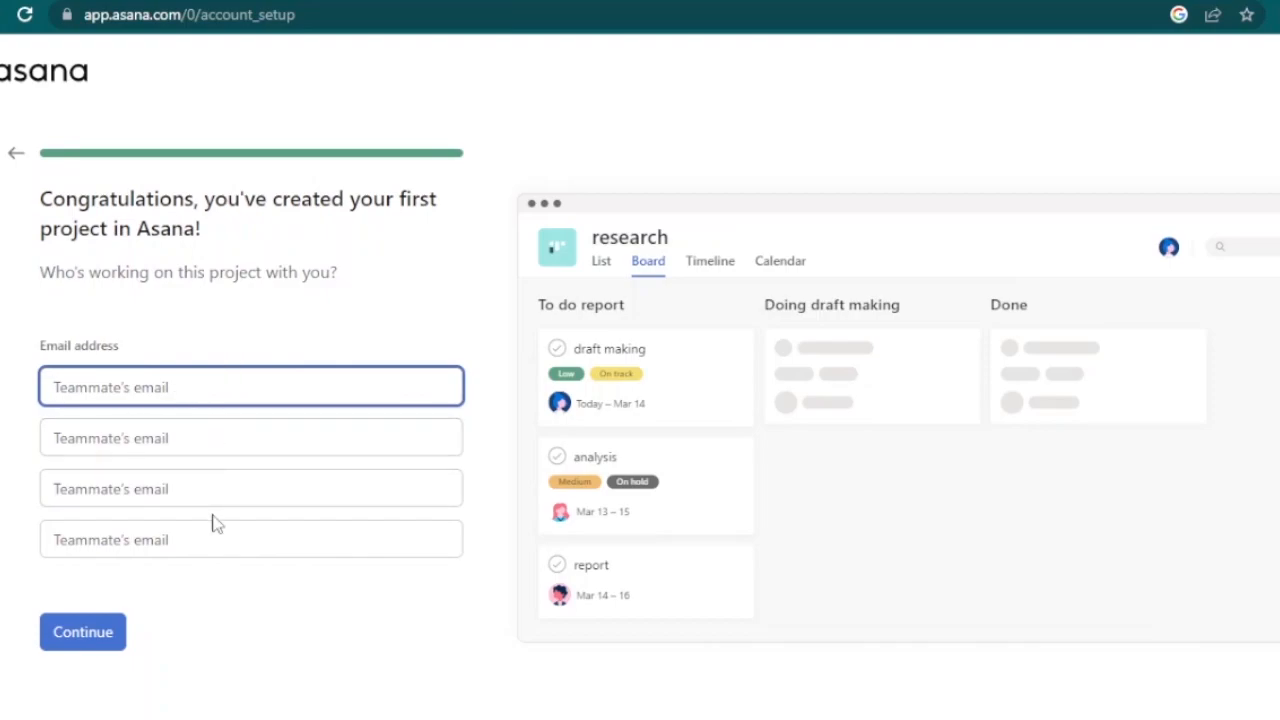
pyautogui.click(100, 643)
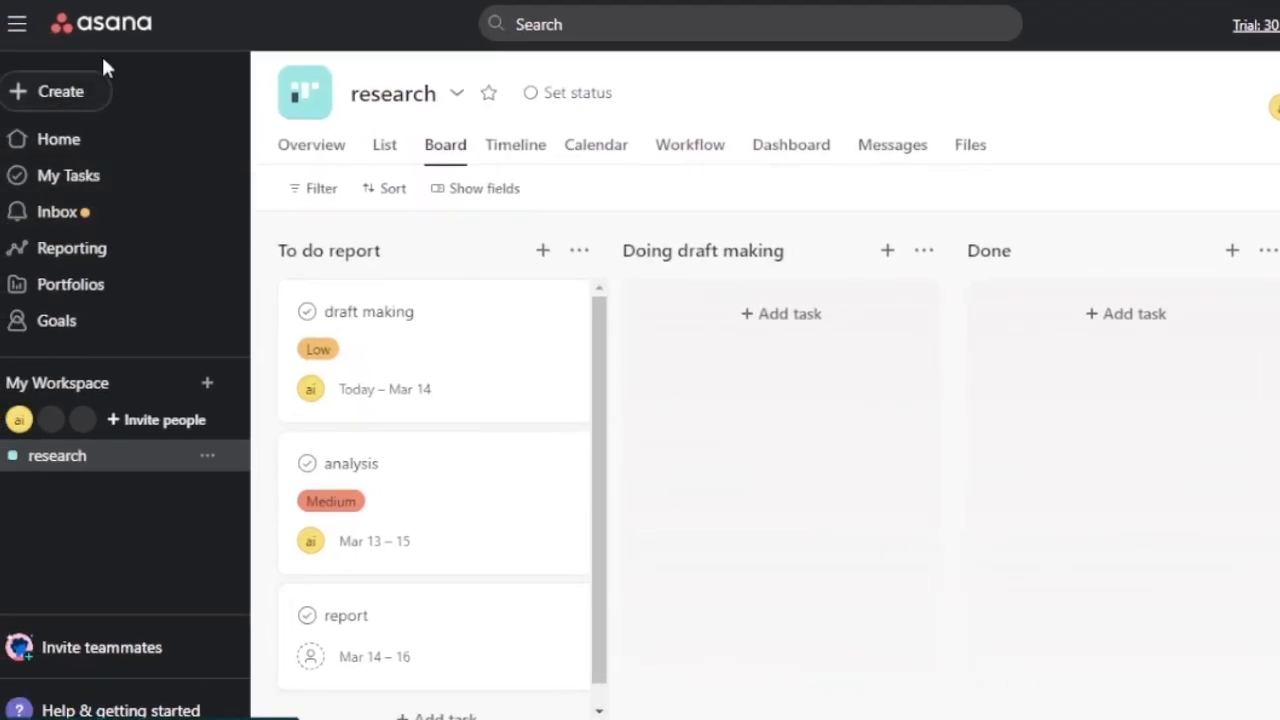
# View the options for creating new items, and open the Home page
pyautogui.click(71, 104)
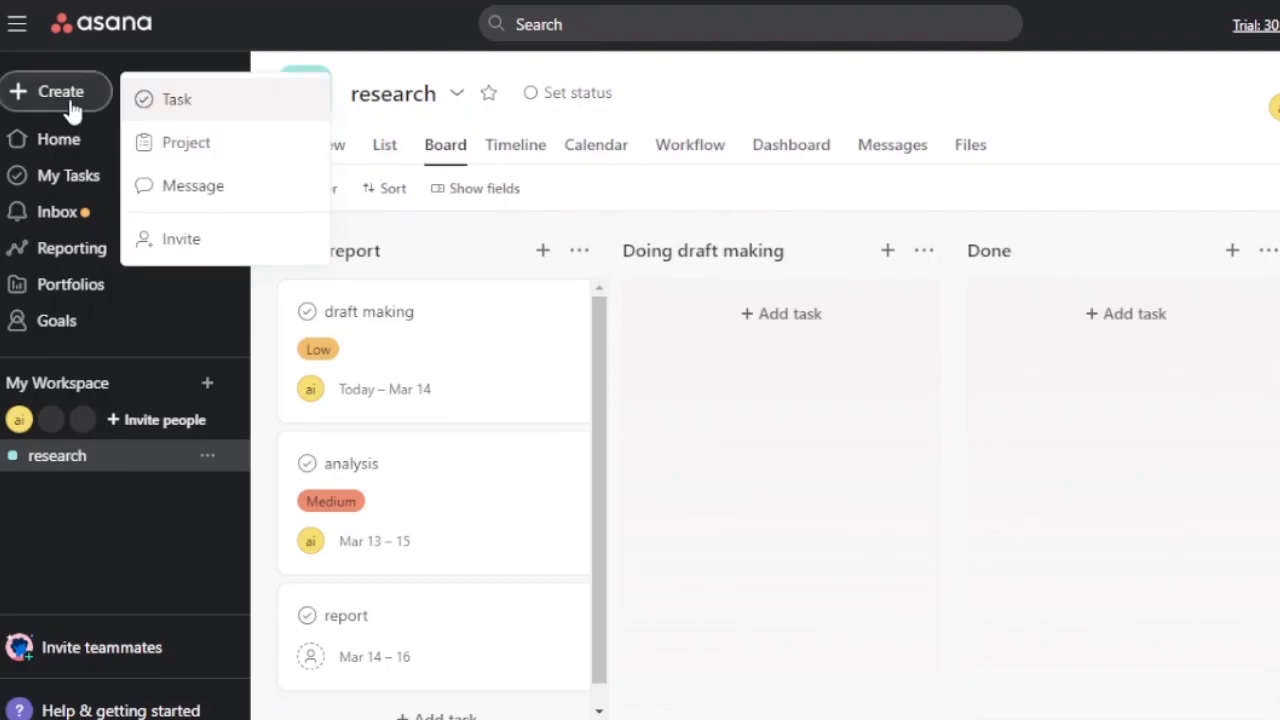
pyautogui.click(72, 143)
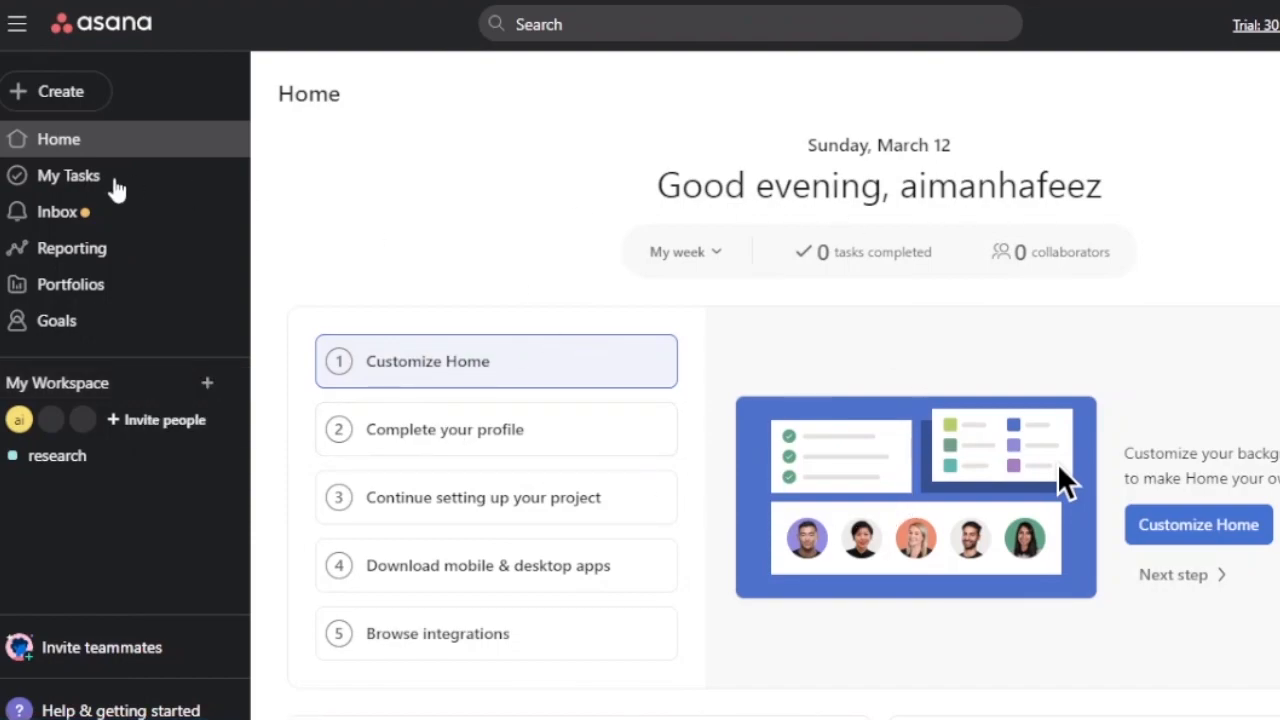
# Review the personal task list and the Inbox, view the new message form, and check the sent messages
pyautogui.click(49, 177)
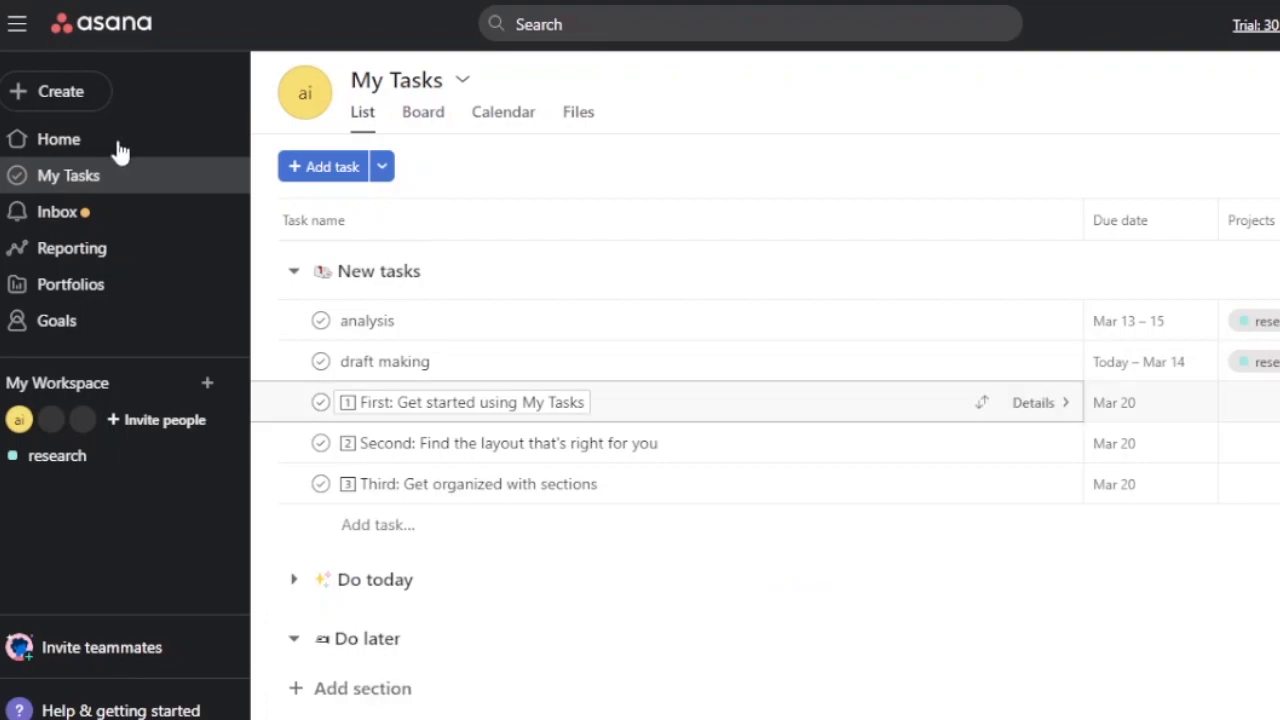
pyautogui.click(77, 213)
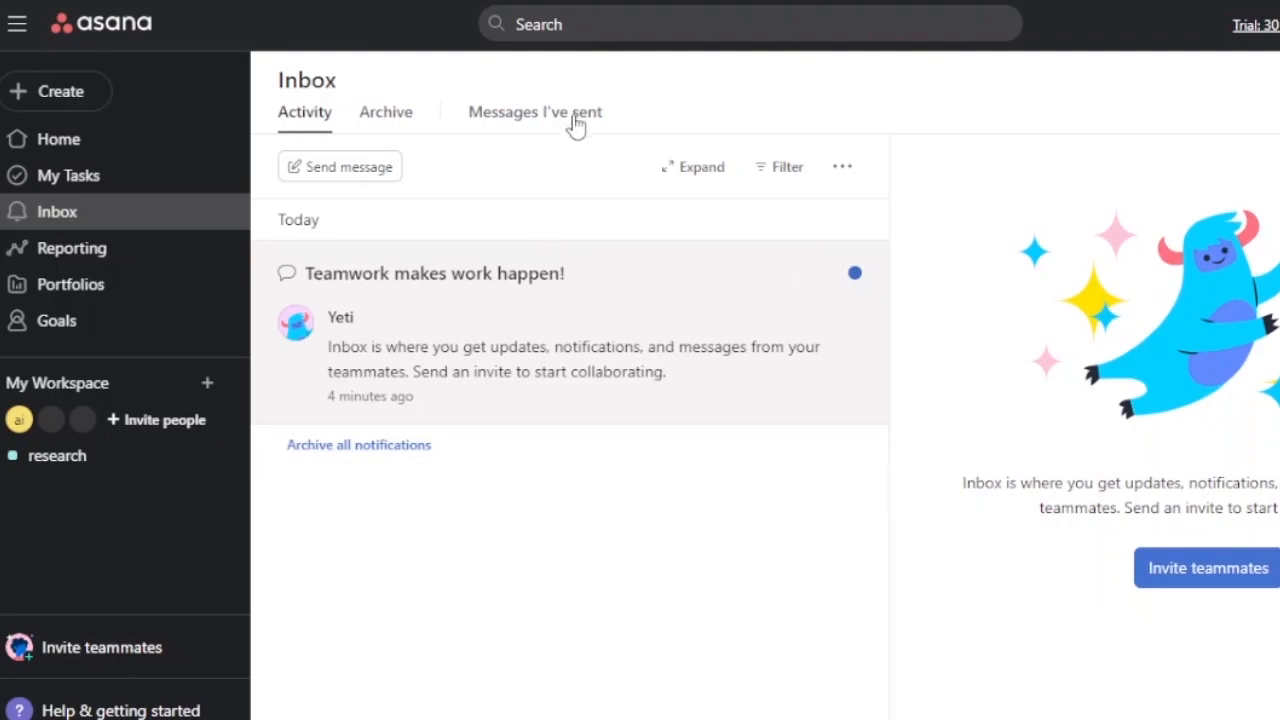
pyautogui.click(351, 168)
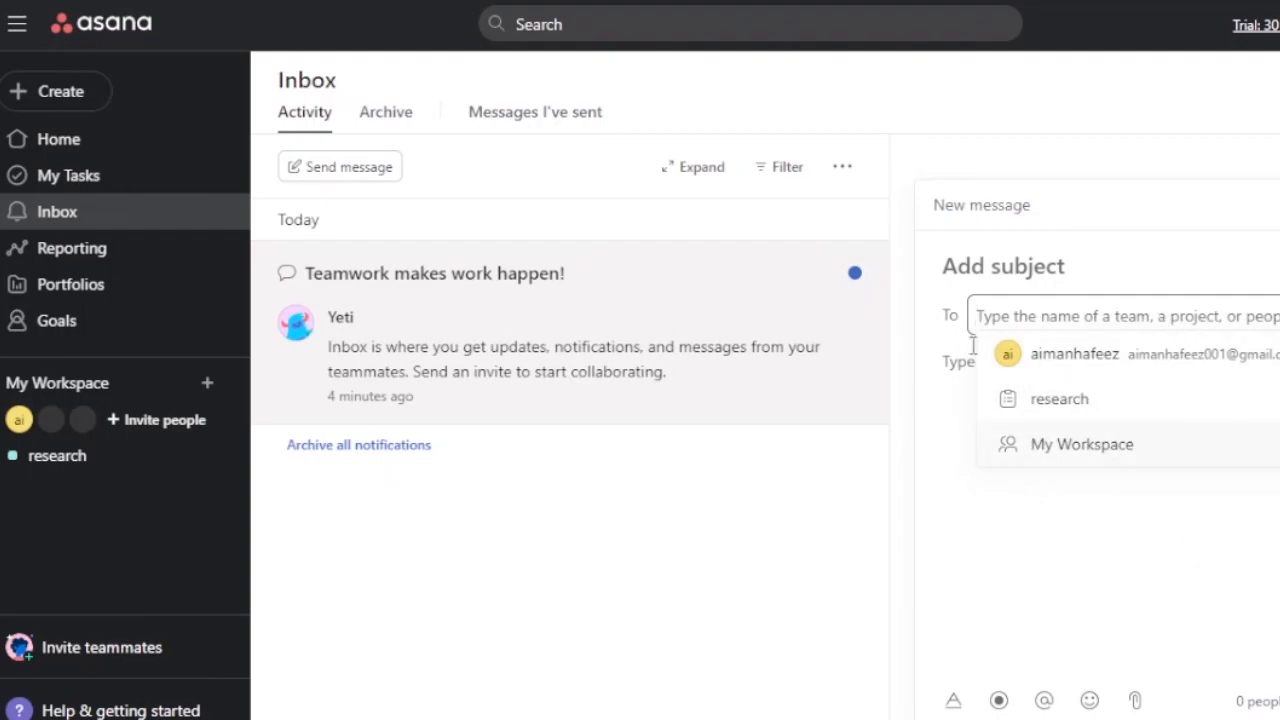
pyautogui.click(534, 112)
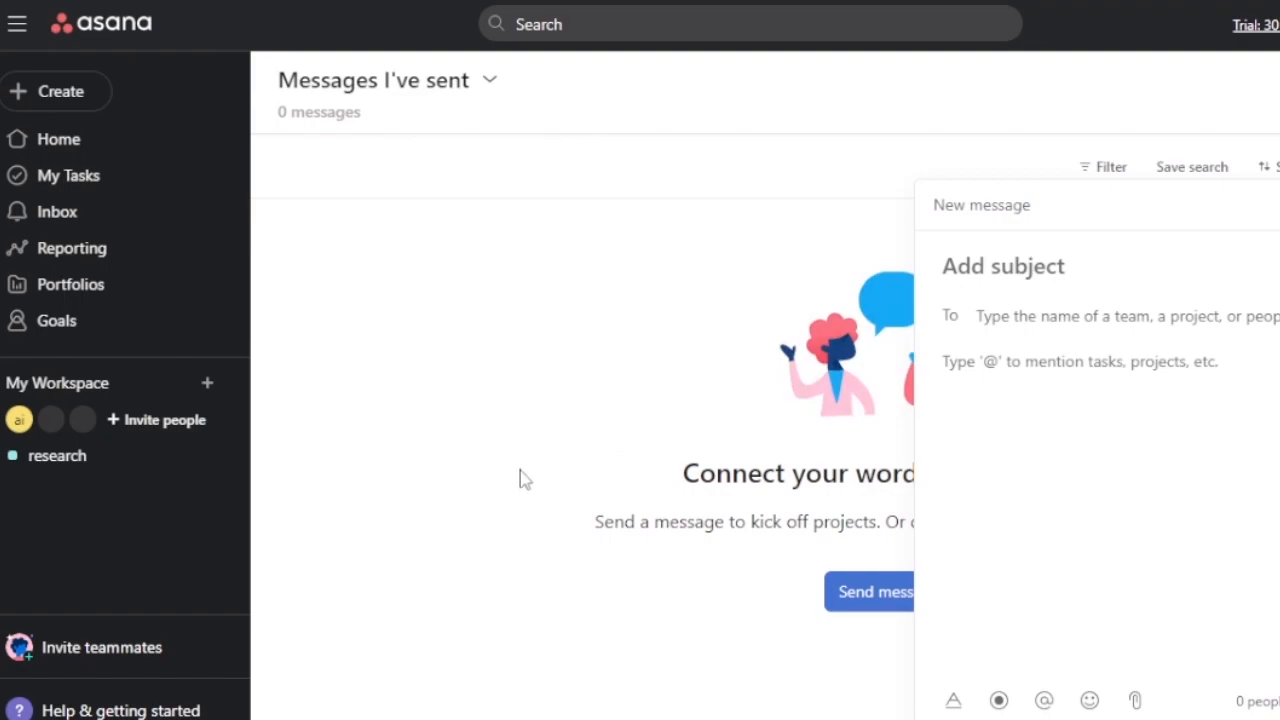
# Look through the Reporting and Portfolios pages, and view both the personal and team goals of the workspace
pyautogui.click(99, 262)
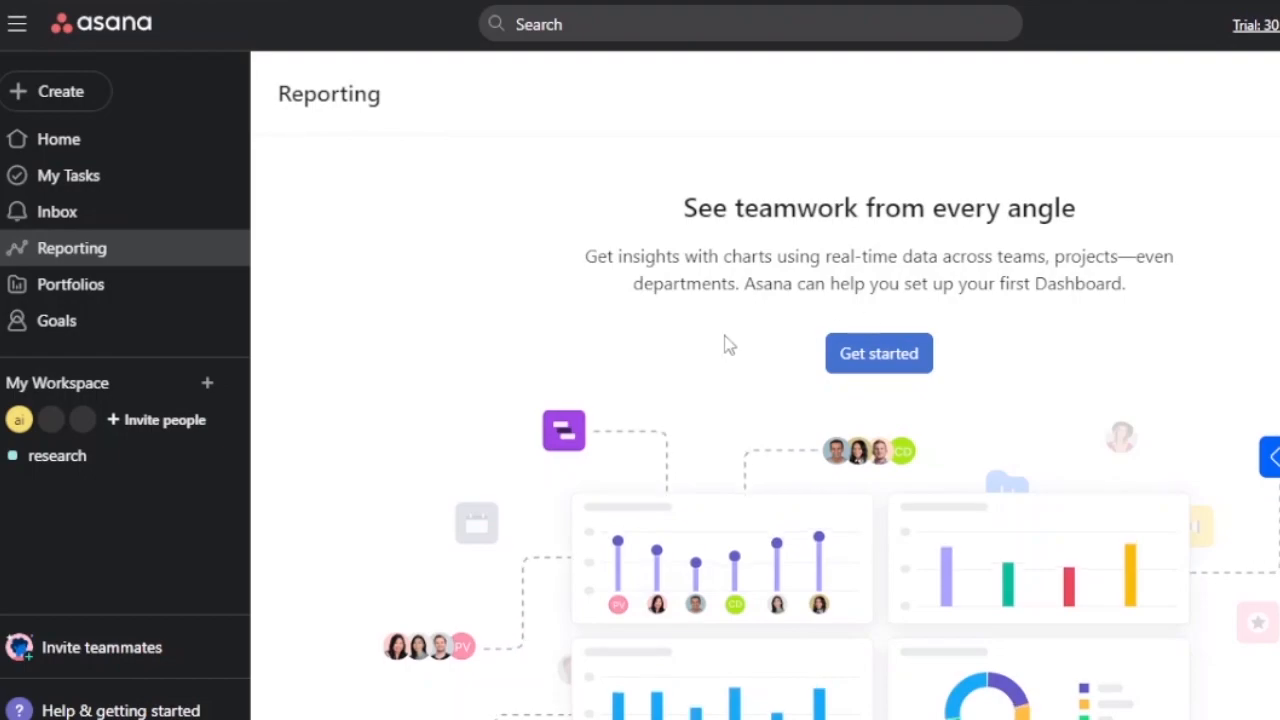
pyautogui.click(104, 302)
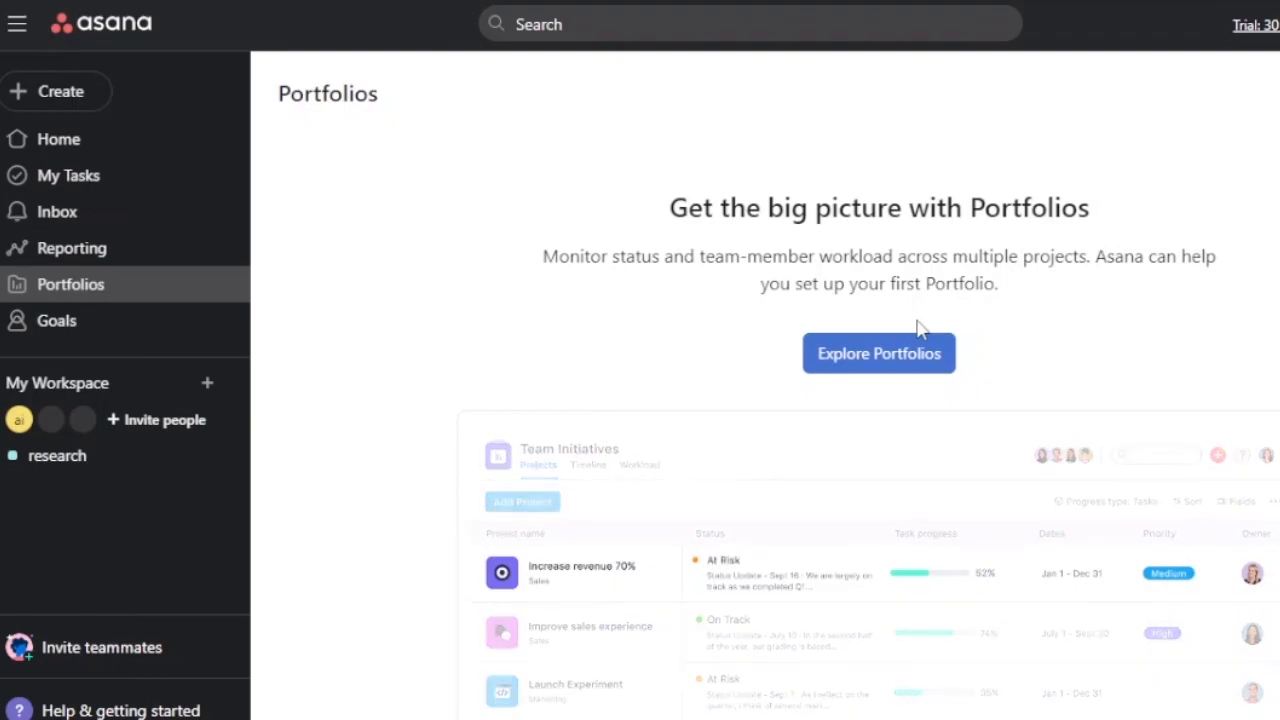
pyautogui.click(84, 337)
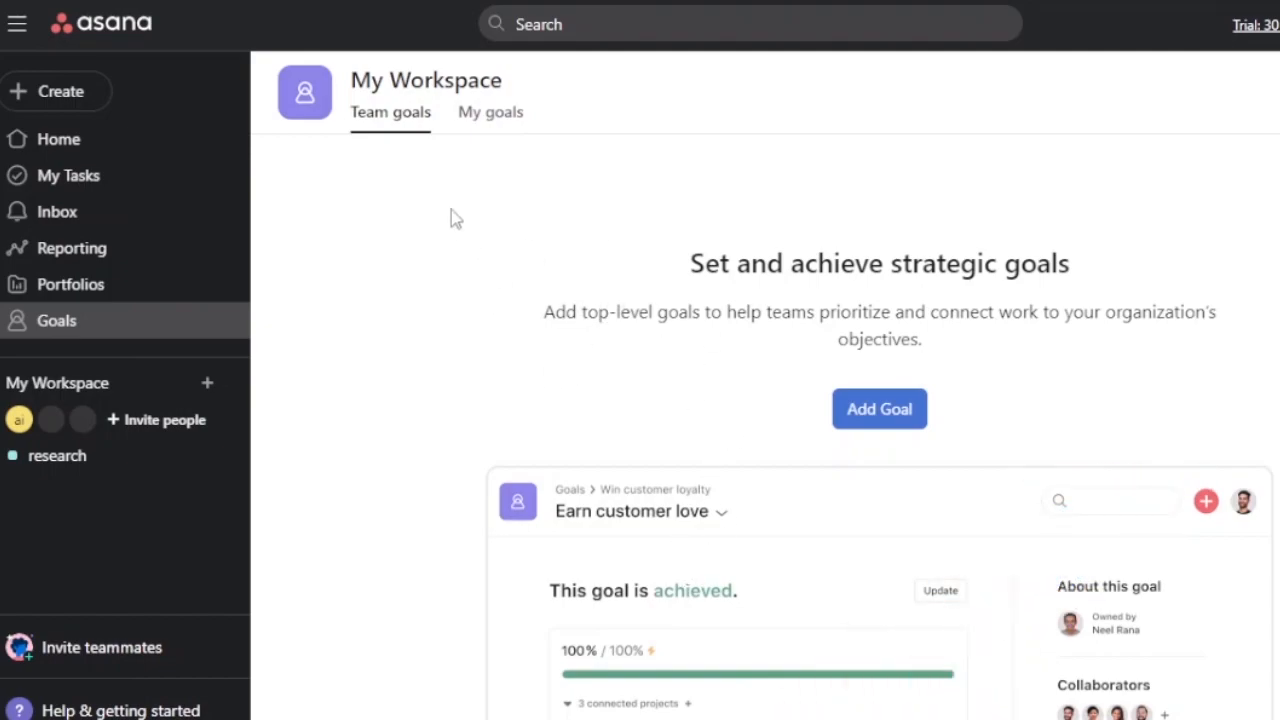
pyautogui.click(507, 116)
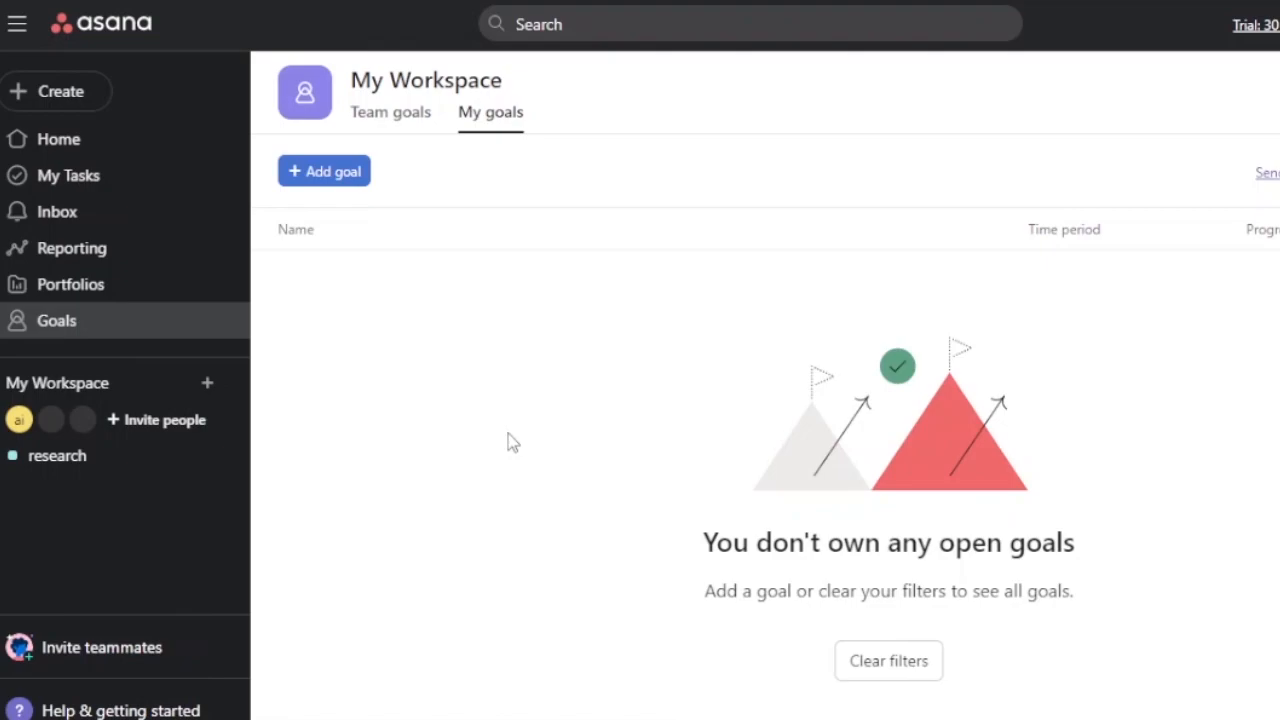
pyautogui.click(391, 118)
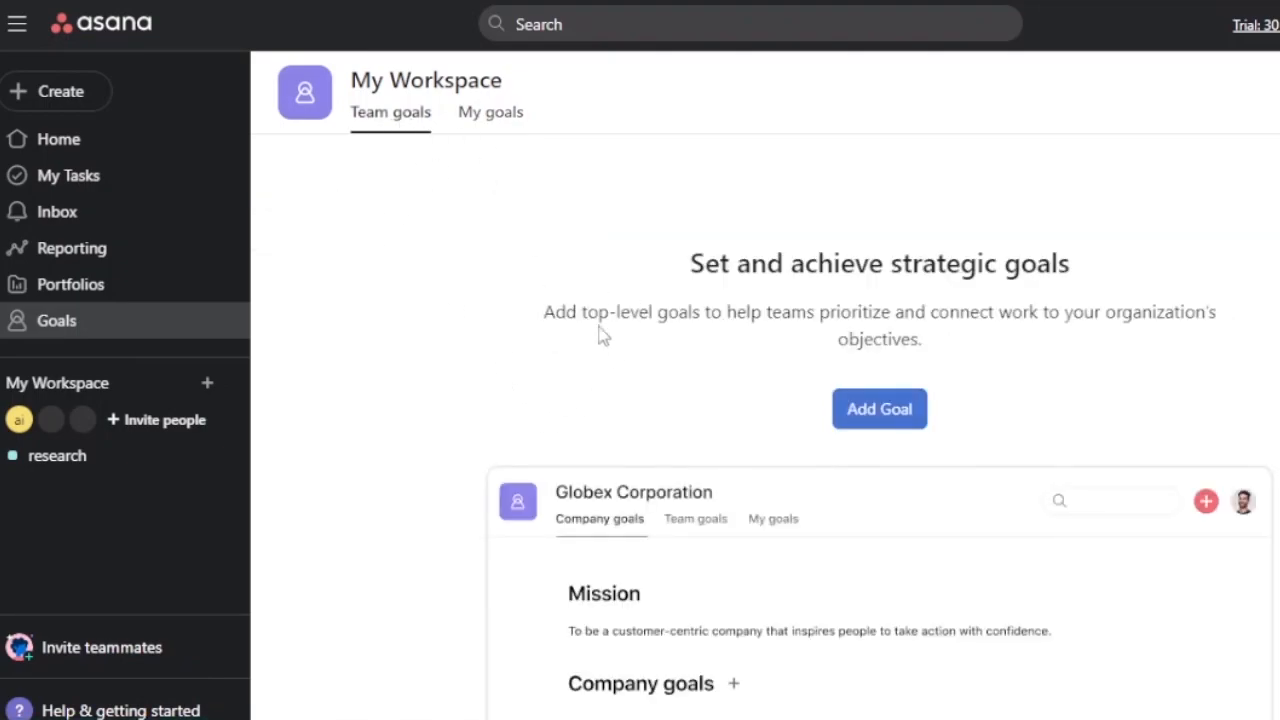
# Open the form for a new company goal and examine its time period, privacy and member choices
pyautogui.click(880, 412)
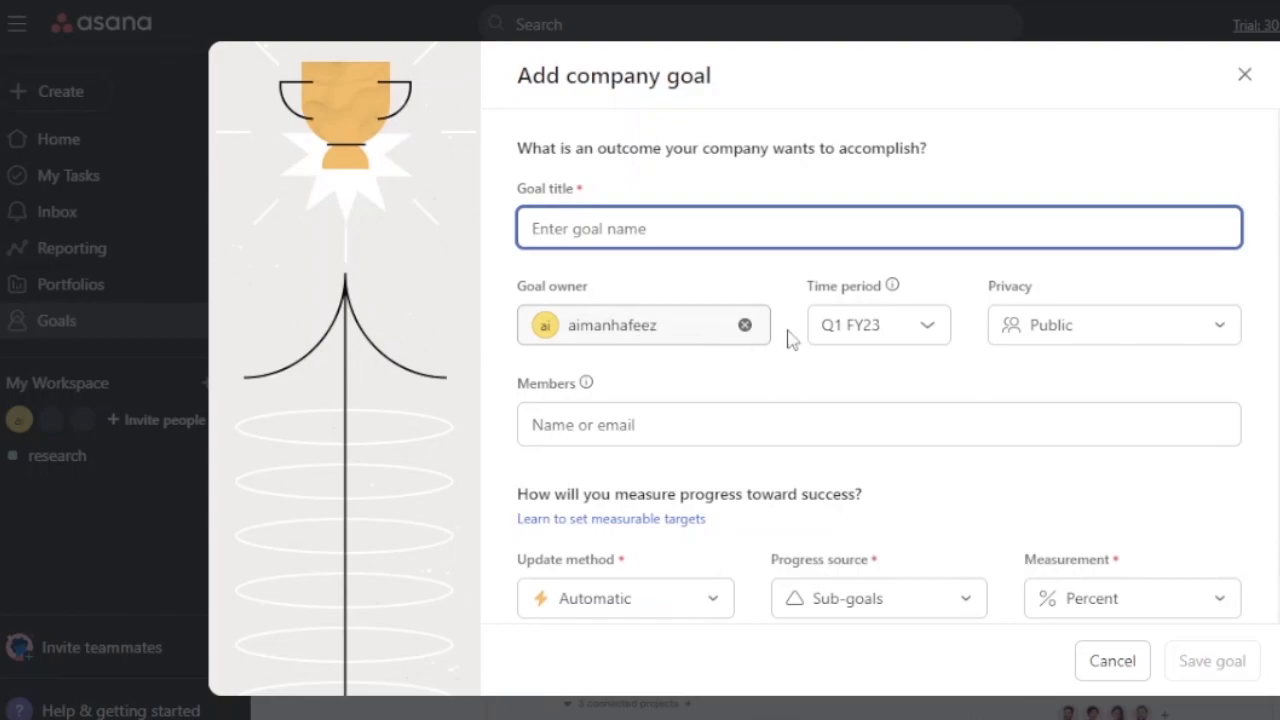
pyautogui.click(921, 338)
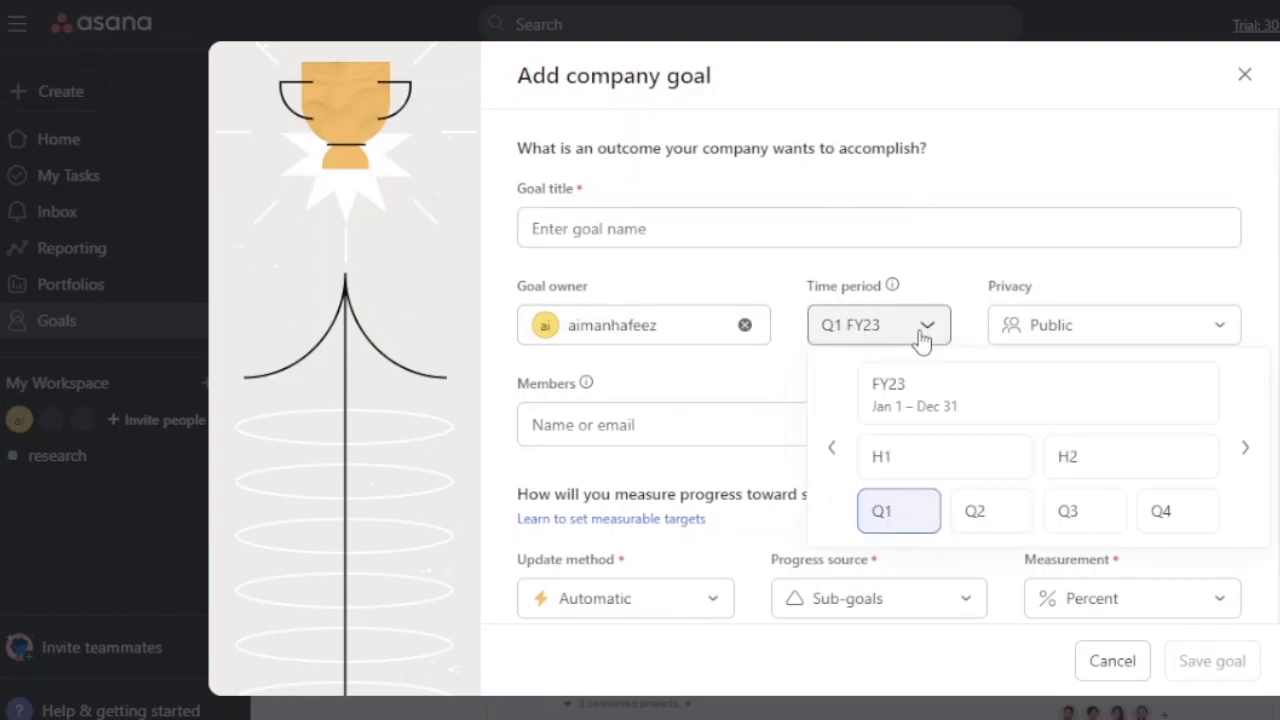
pyautogui.click(921, 338)
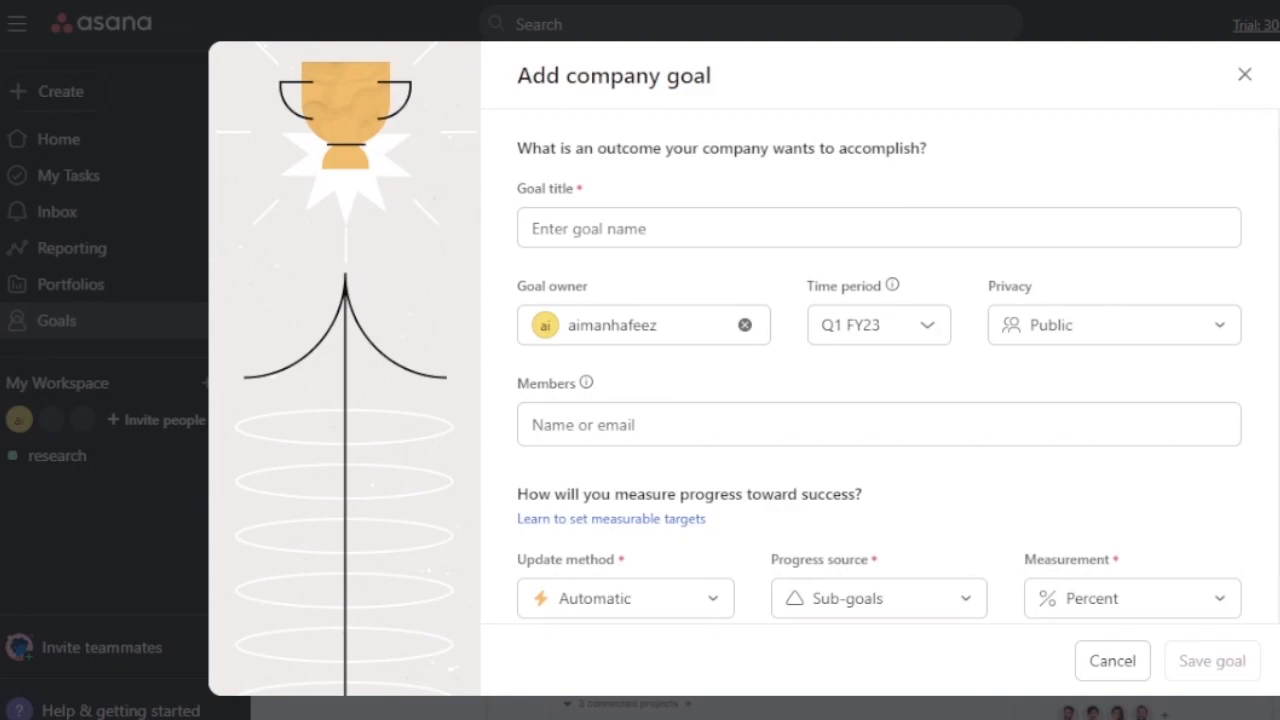
pyautogui.scroll(-1, 879, 365)
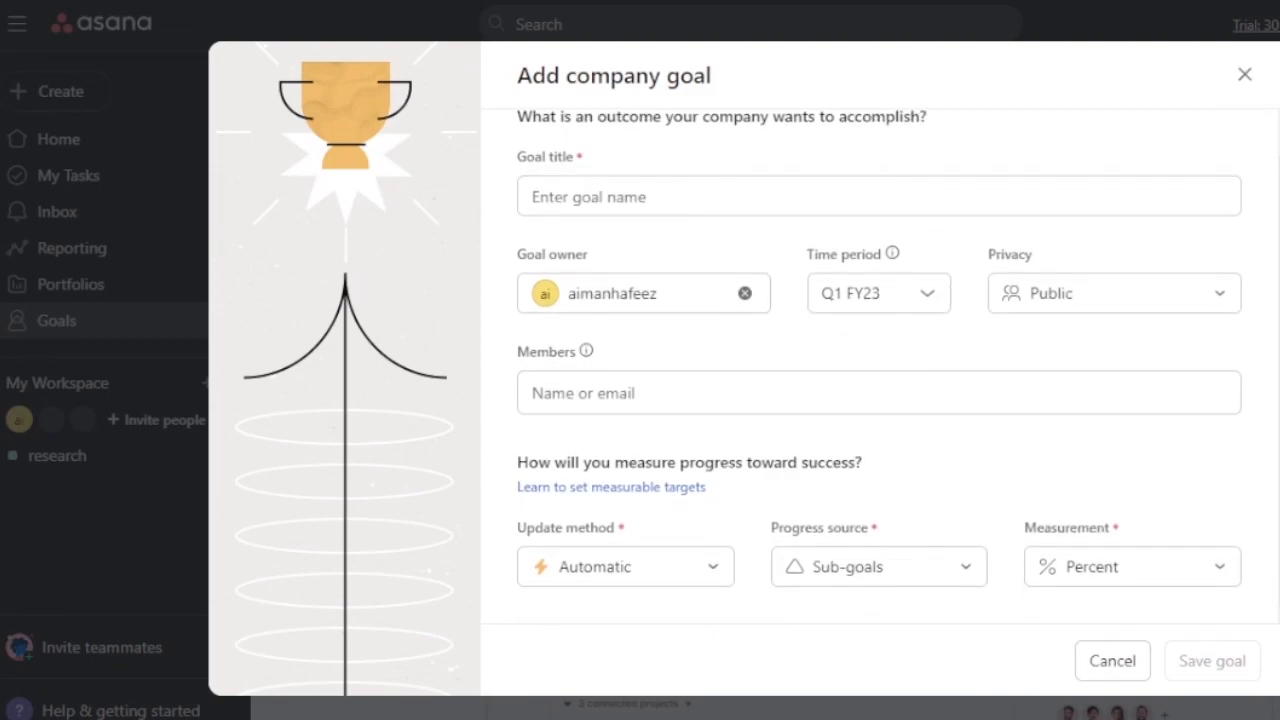
pyautogui.click(1112, 312)
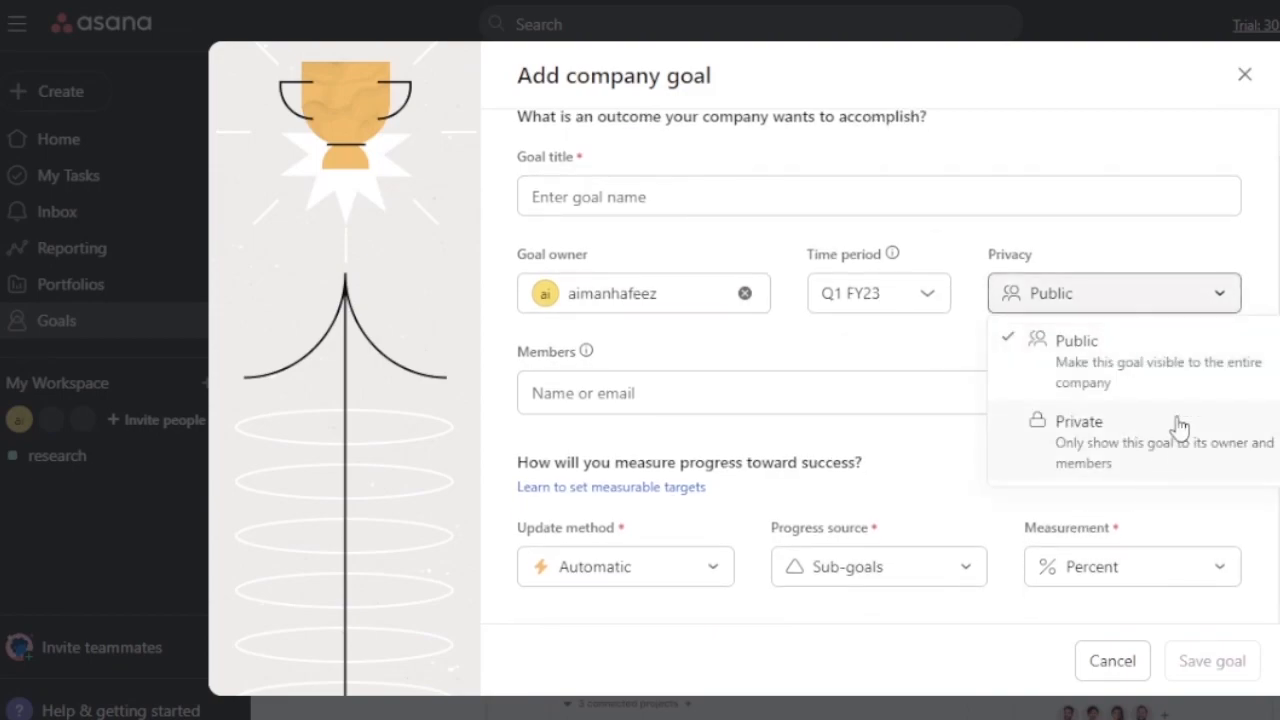
pyautogui.click(1117, 318)
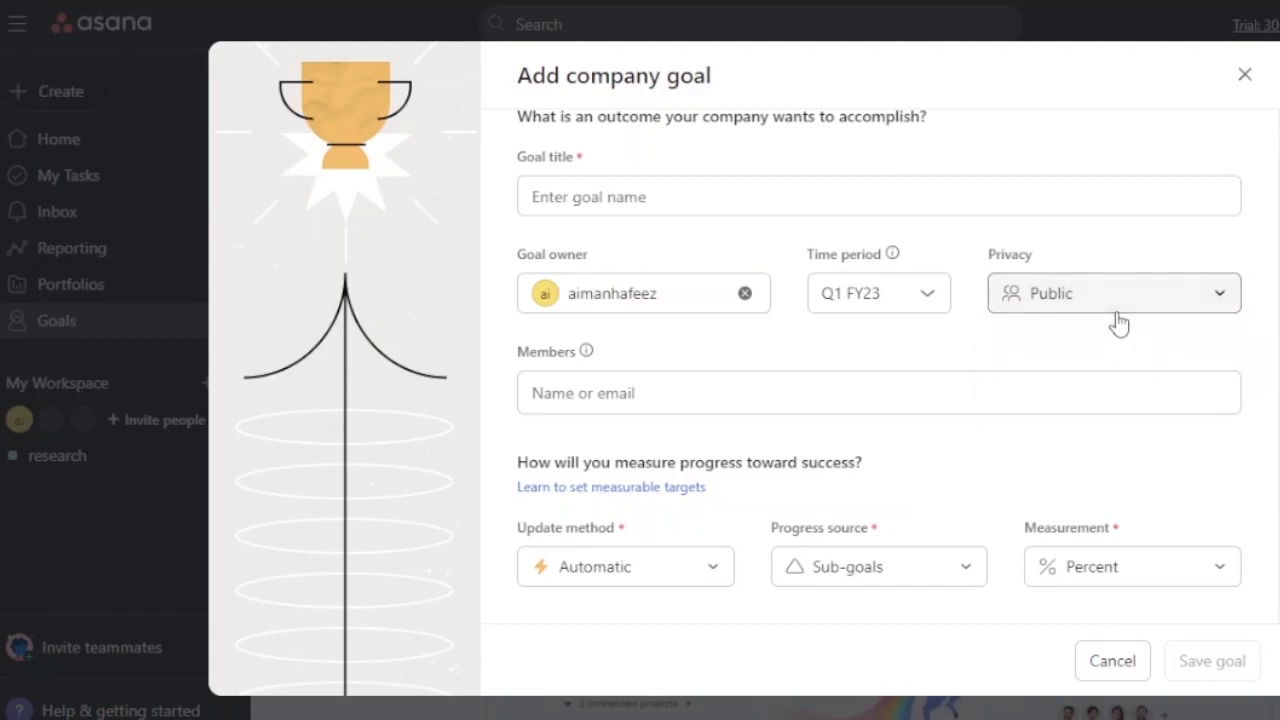
pyautogui.click(671, 408)
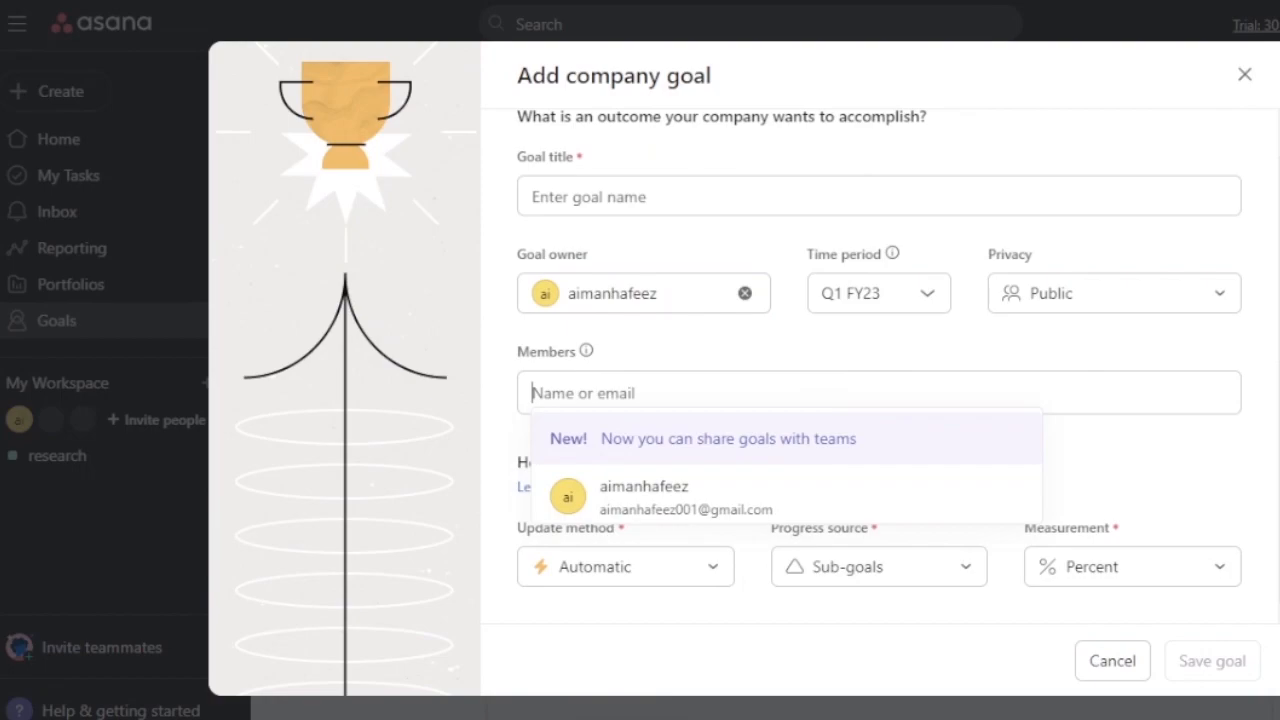
pyautogui.press('Escape')
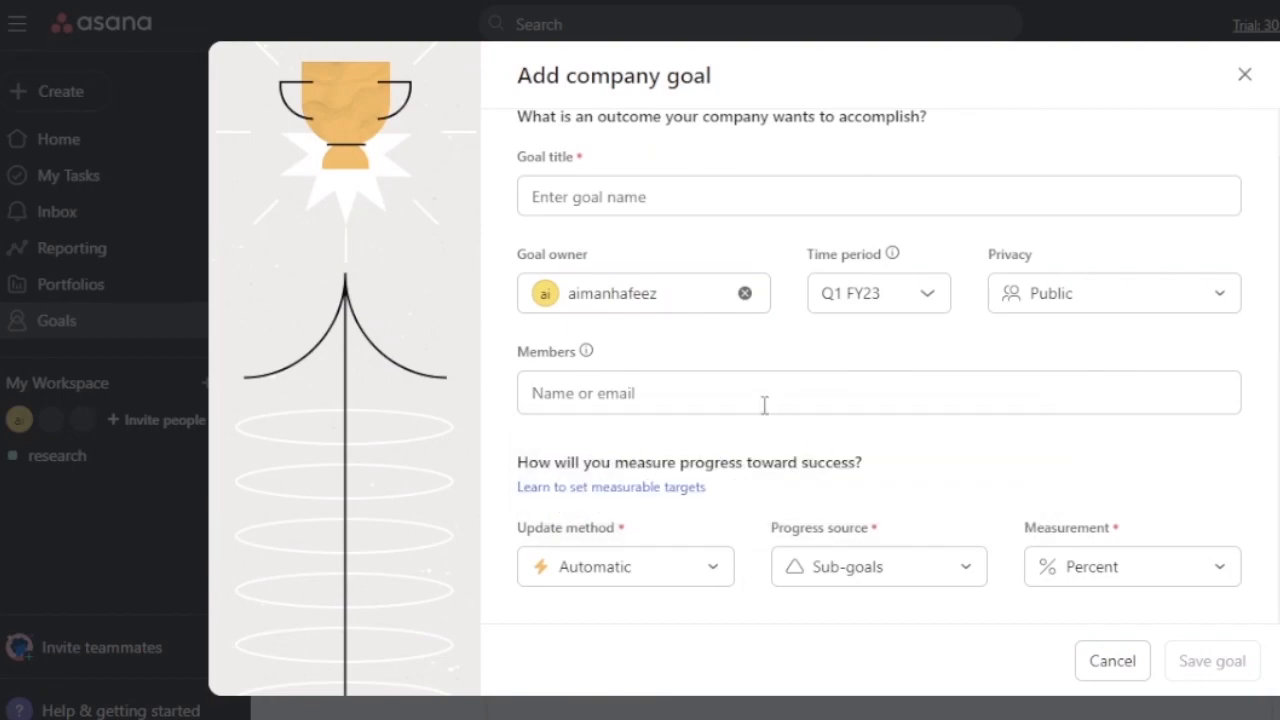
# Examine the goal's update method, progress source and measurement options, and leave the form without saving a goal
pyautogui.click(713, 576)
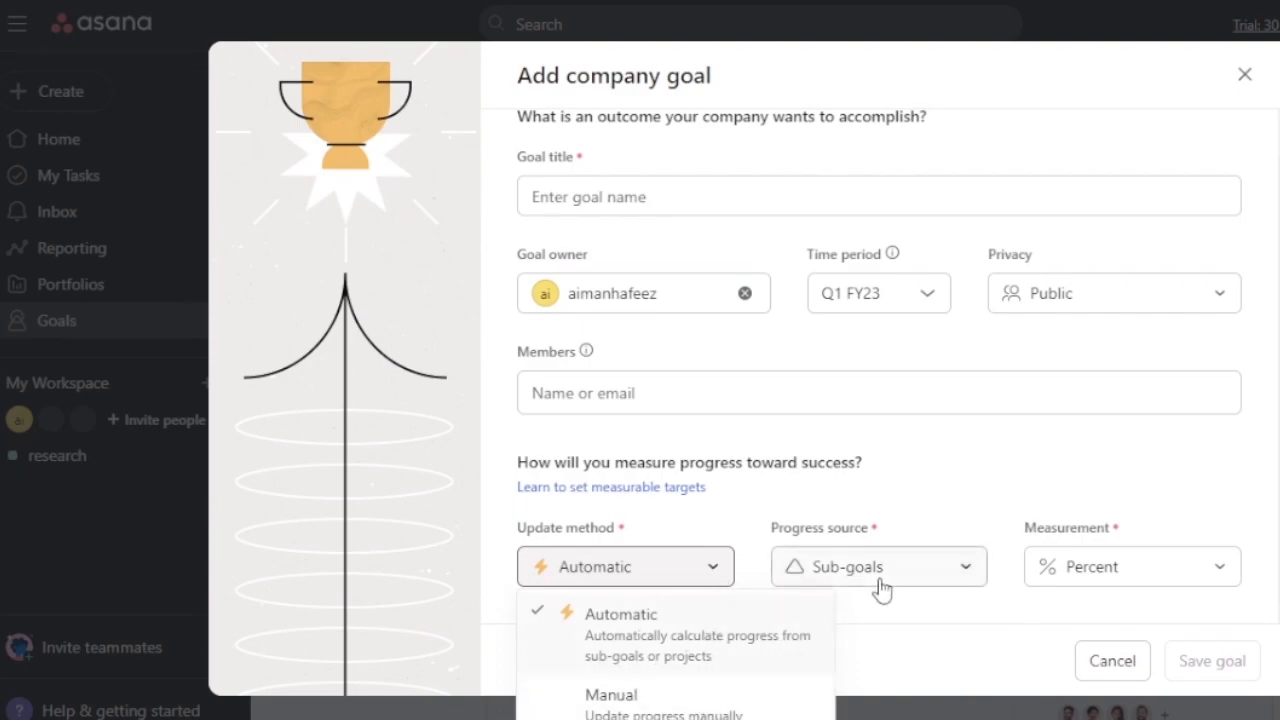
pyautogui.click(928, 583)
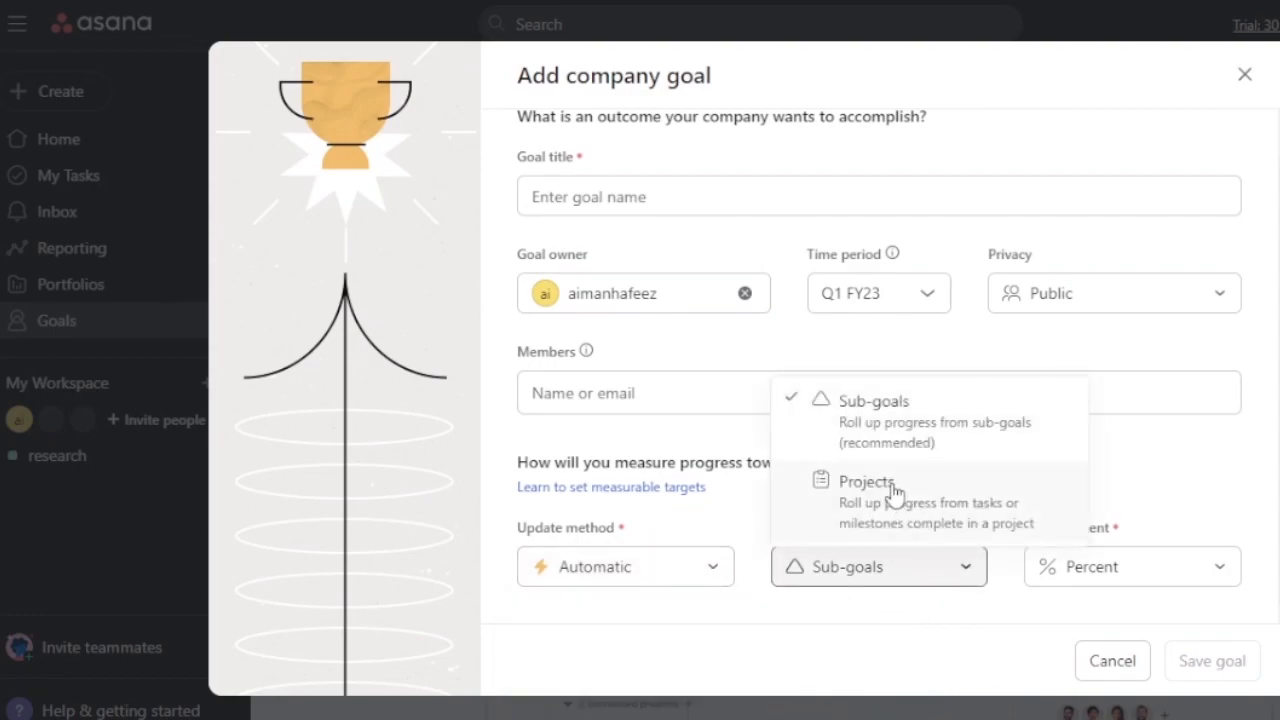
pyautogui.click(1218, 571)
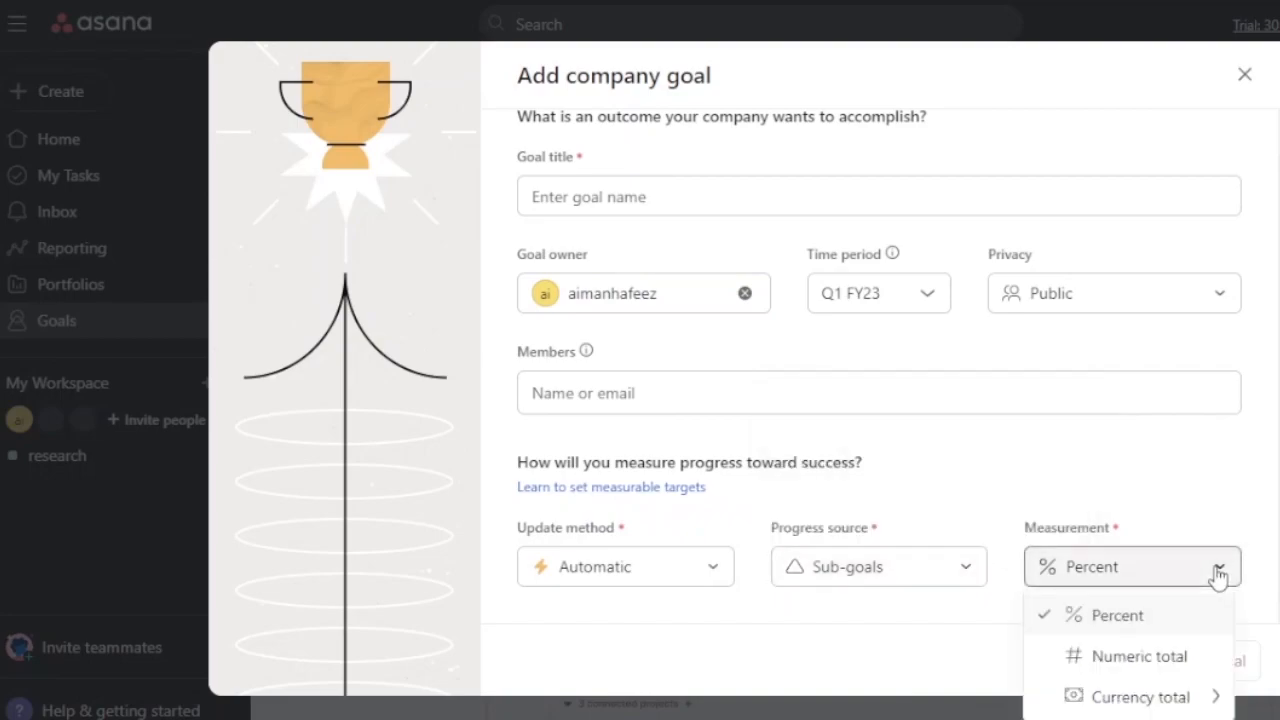
pyautogui.moveTo(1162, 706)
pyautogui.click(1279, 273)
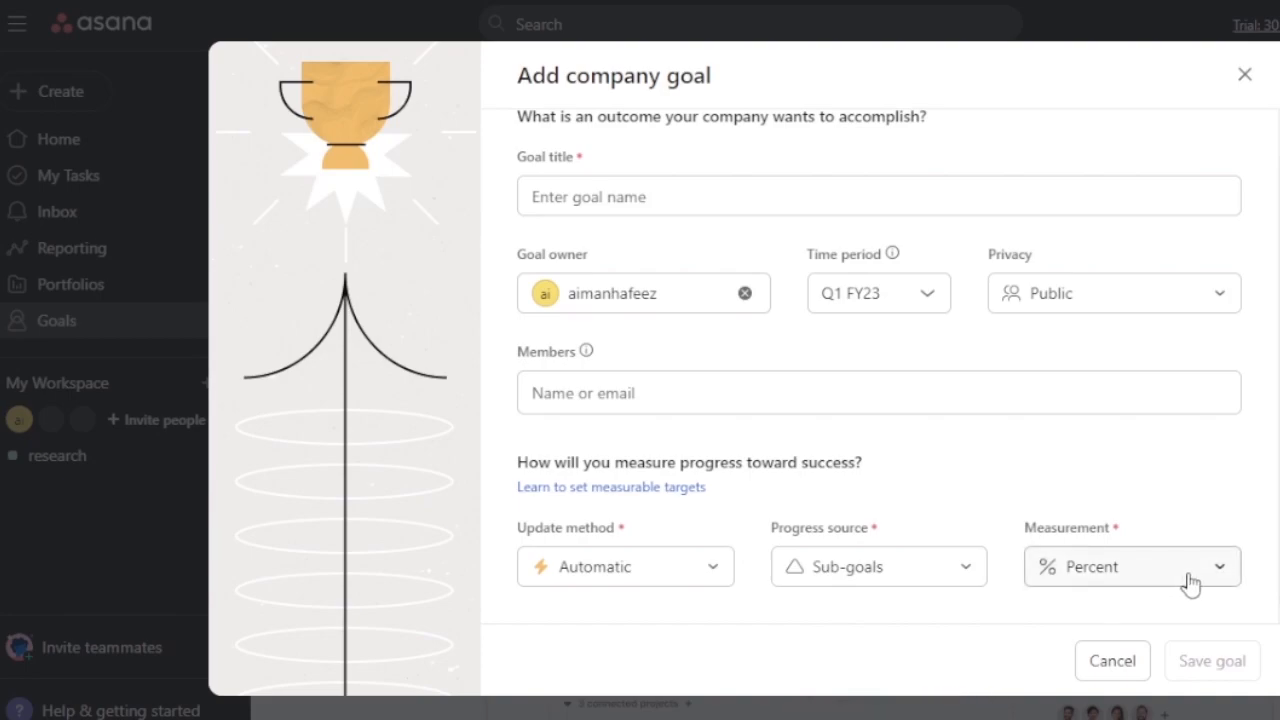
pyautogui.click(1111, 661)
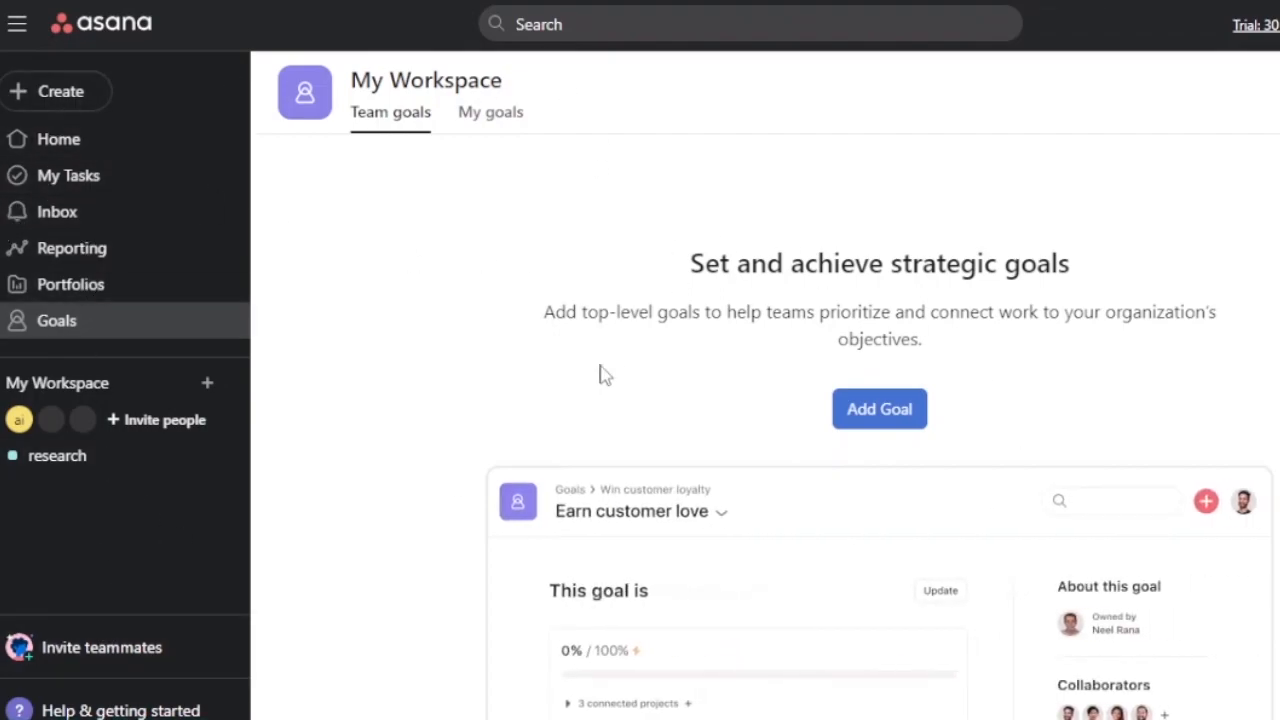
# Open the research project's board and move the "draft making" task to "Doing draft making" and on to "Done"
pyautogui.click(100, 172)
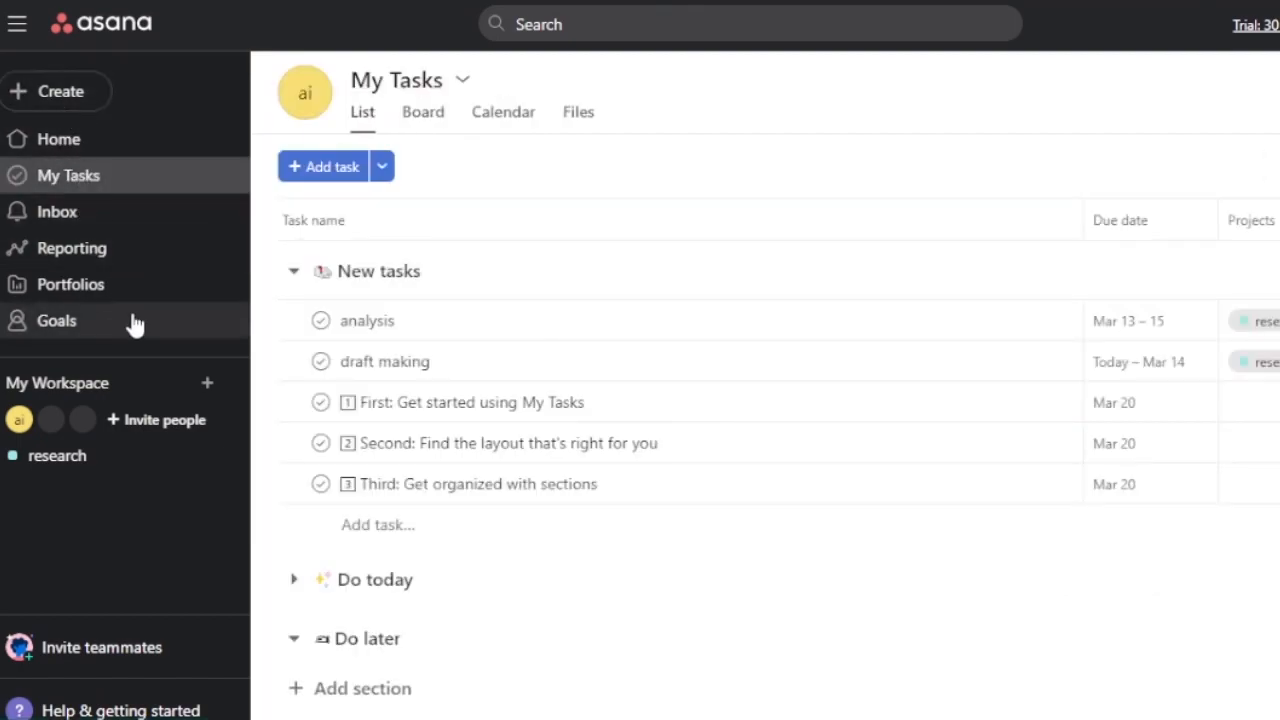
pyautogui.click(50, 462)
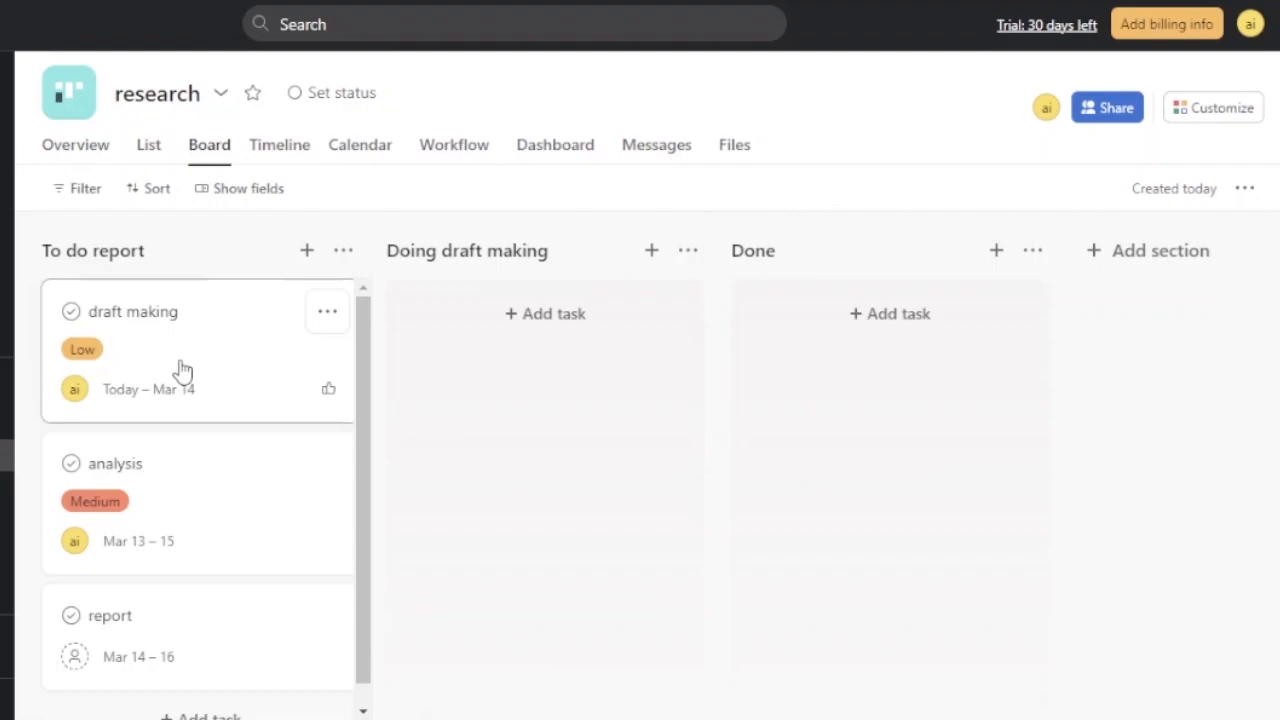
pyautogui.moveTo(183, 370); pyautogui.dragTo(520, 370)
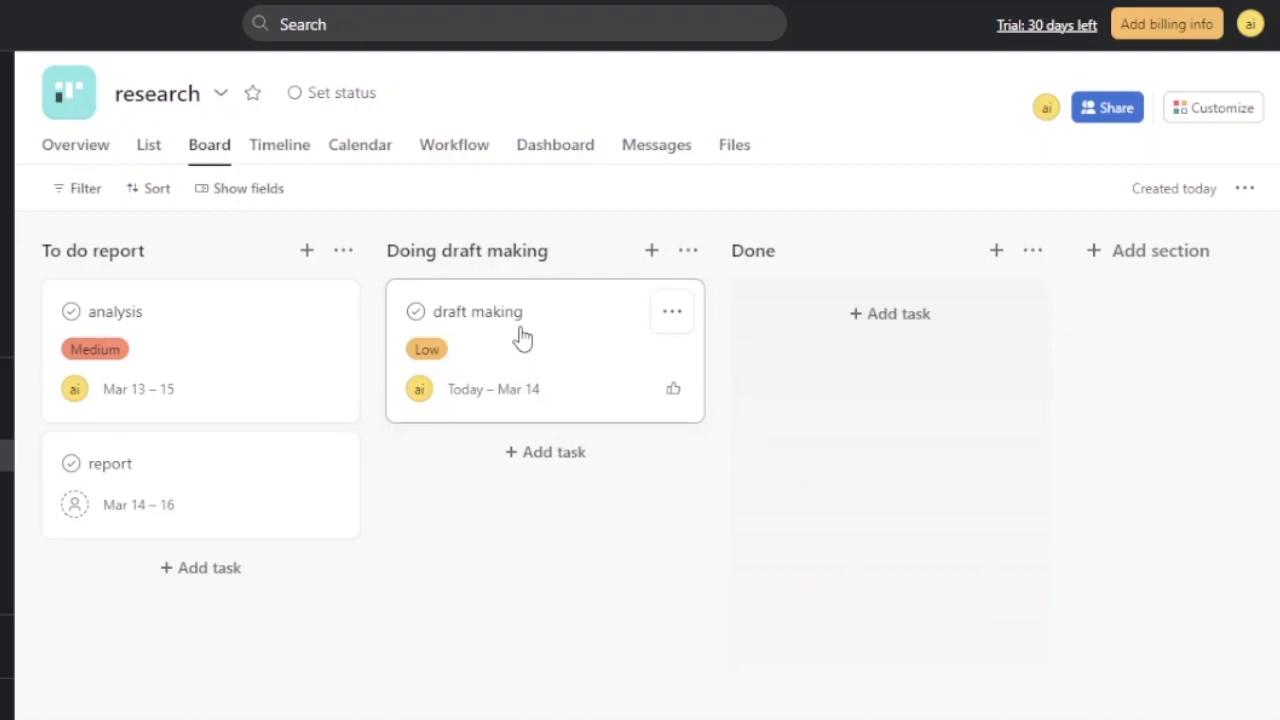
pyautogui.moveTo(551, 351); pyautogui.dragTo(810, 343)
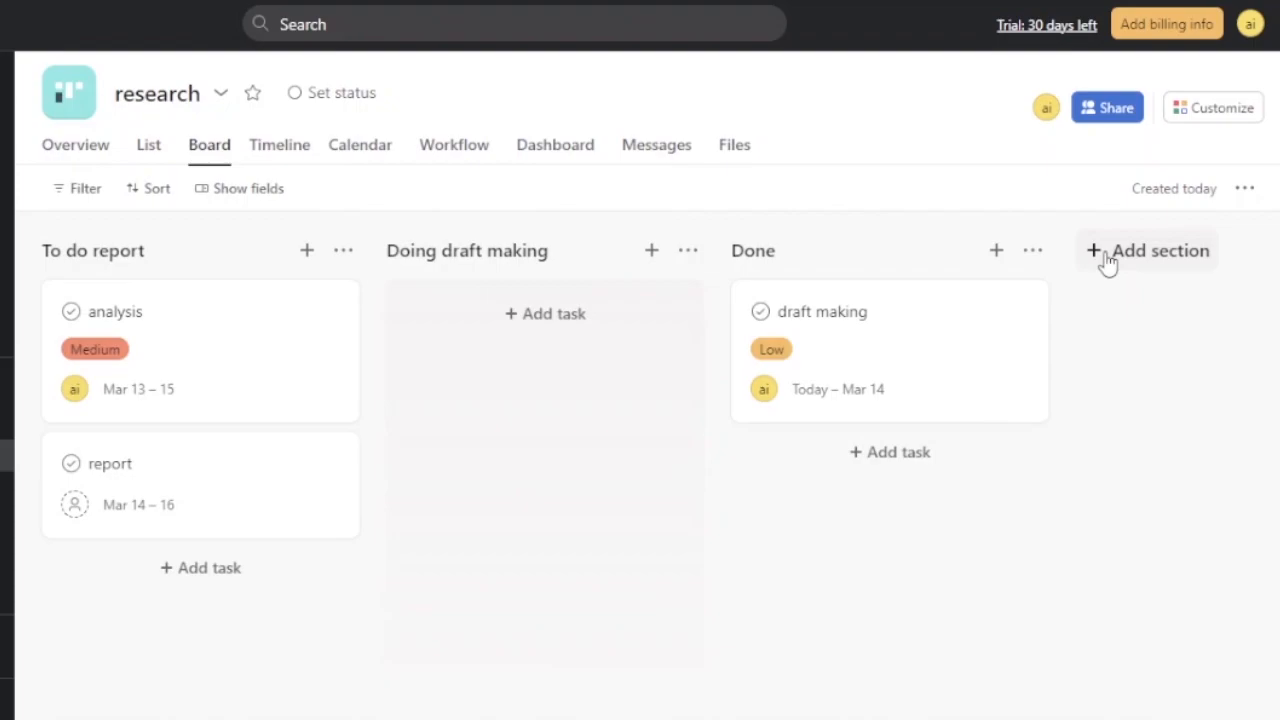
# Add a section named "stuck" to the research board and move the "draft making" task into it
pyautogui.click(1150, 251)
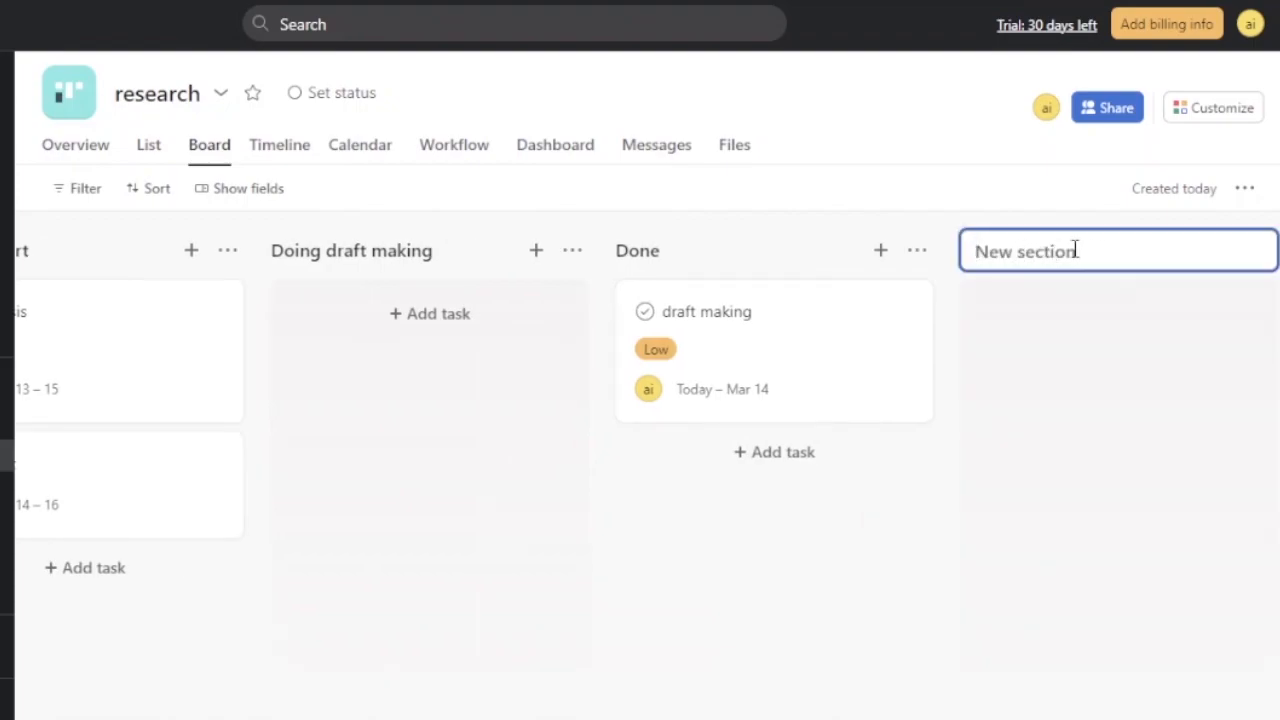
pyautogui.write('stuck')
pyautogui.press('Return')
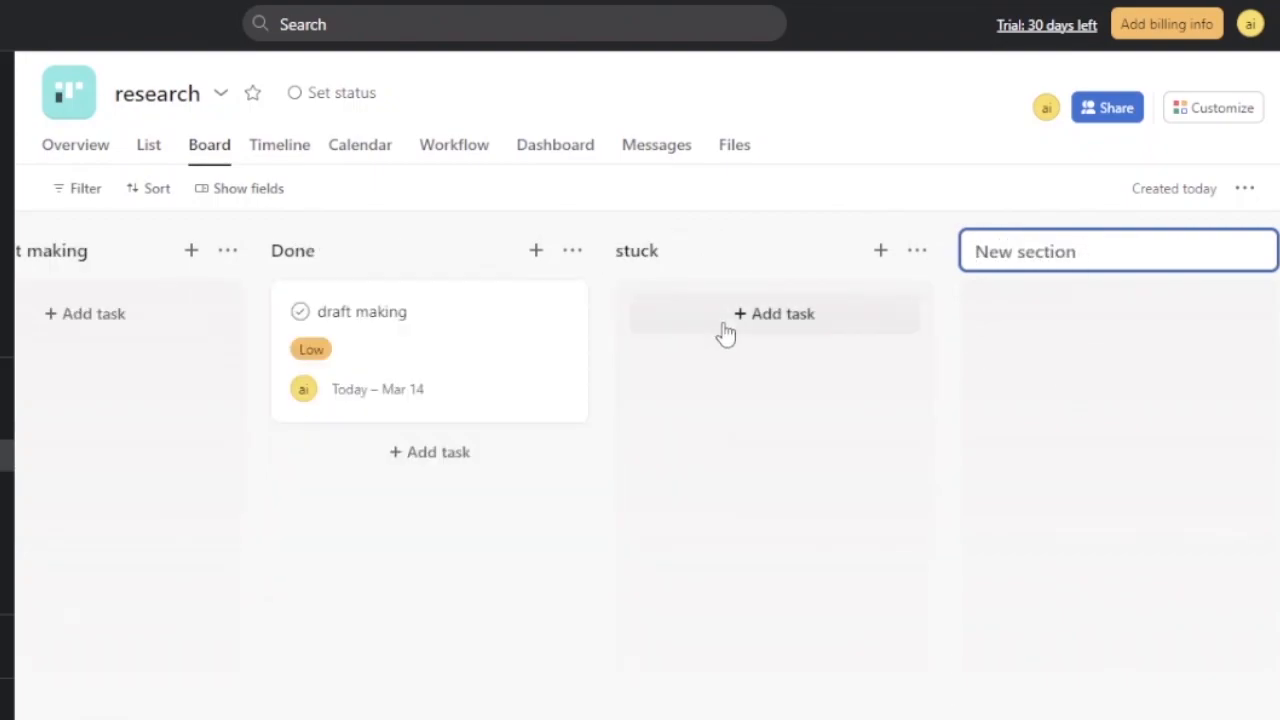
pyautogui.moveTo(409, 306); pyautogui.dragTo(777, 340)
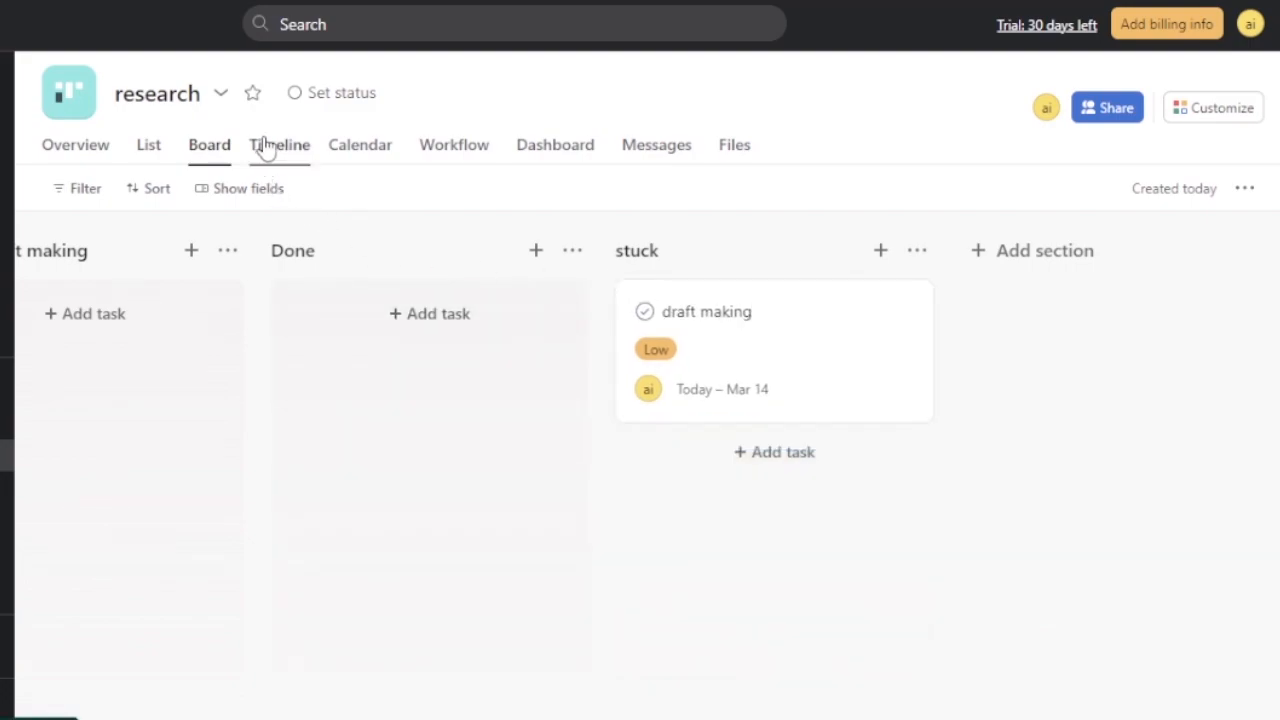
# View the research project's tasks on the Timeline and open its Workflow view
pyautogui.click(265, 147)
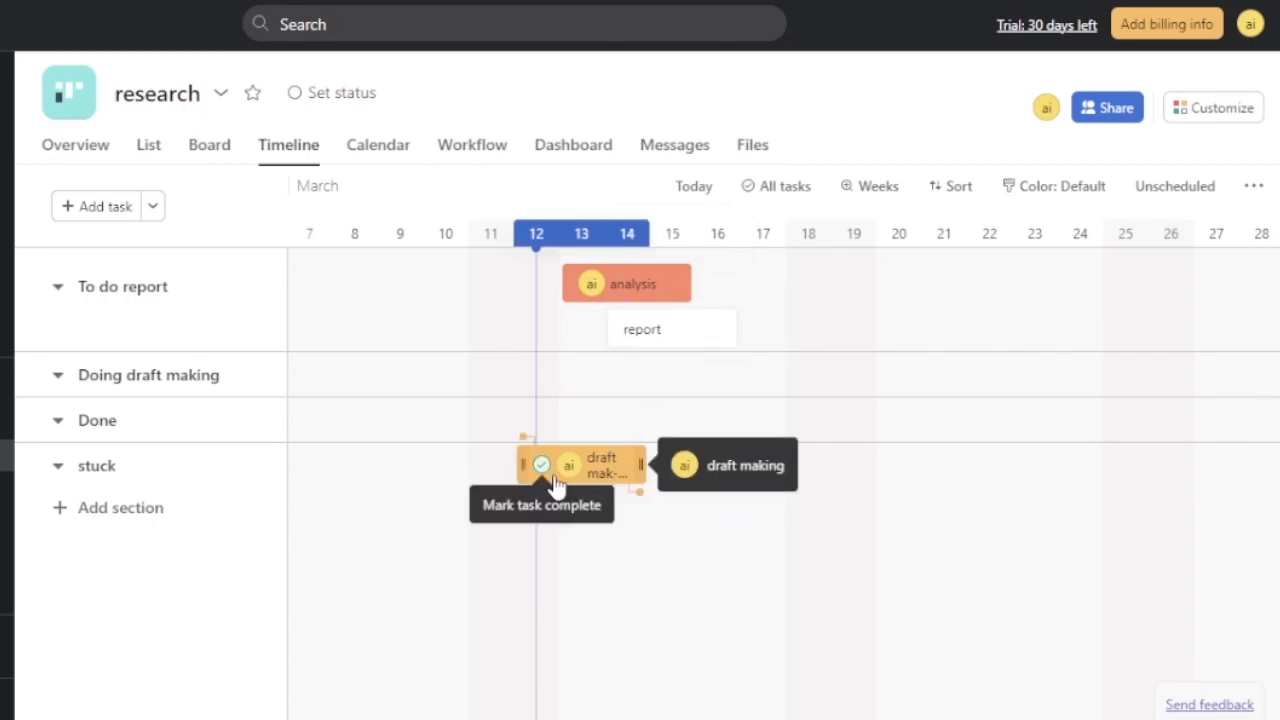
pyautogui.click(453, 148)
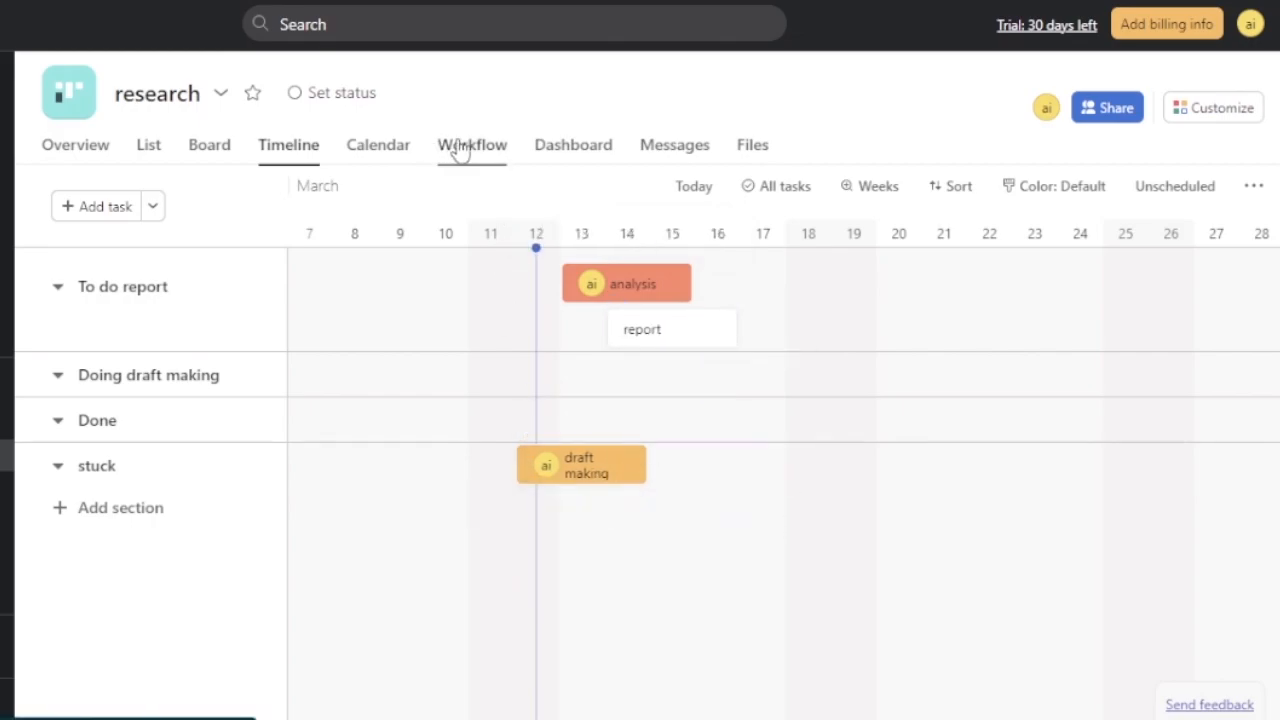